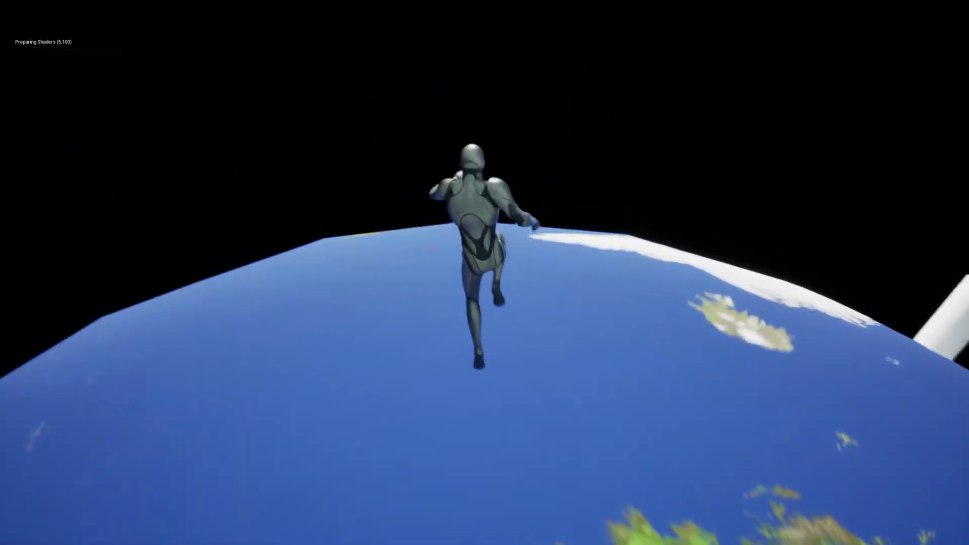
Step: Leave play mode with Esc to return to the editor
key("Escape")
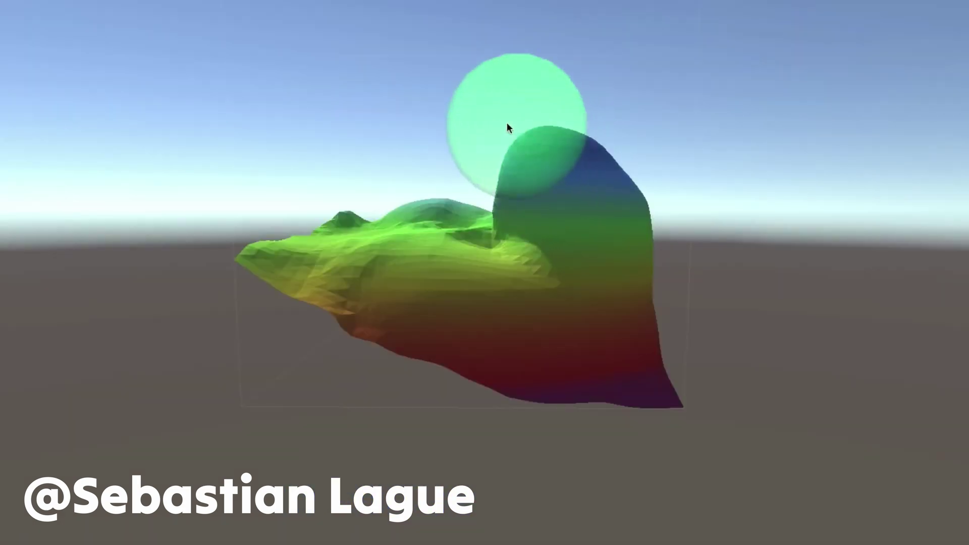
Step: Sculpt the voxel terrain up into an arch with the sphere brush
mouse_move(507, 126)
left_mouse_down()
mouse_move(426, 105)
mouse_move(336, 155)
mouse_move(330, 240)
mouse_move(455, 255)
mouse_move(455, 301)
mouse_move(386, 413)
left_mouse_up()
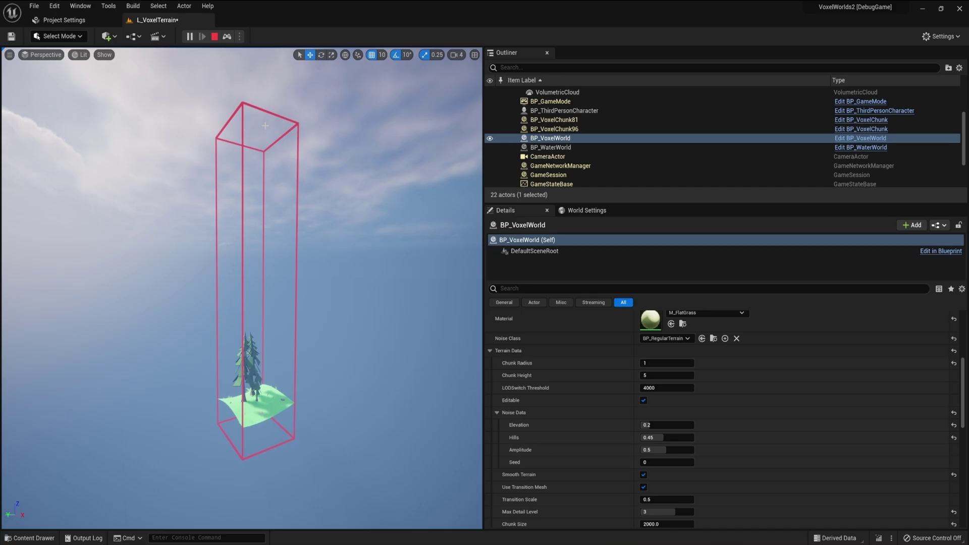
Step: Orbit to the chunk box and select a BP_VoxelChunk to inspect the wireframe triangle mesh
left_click_drag(293, 195, 422, 268)
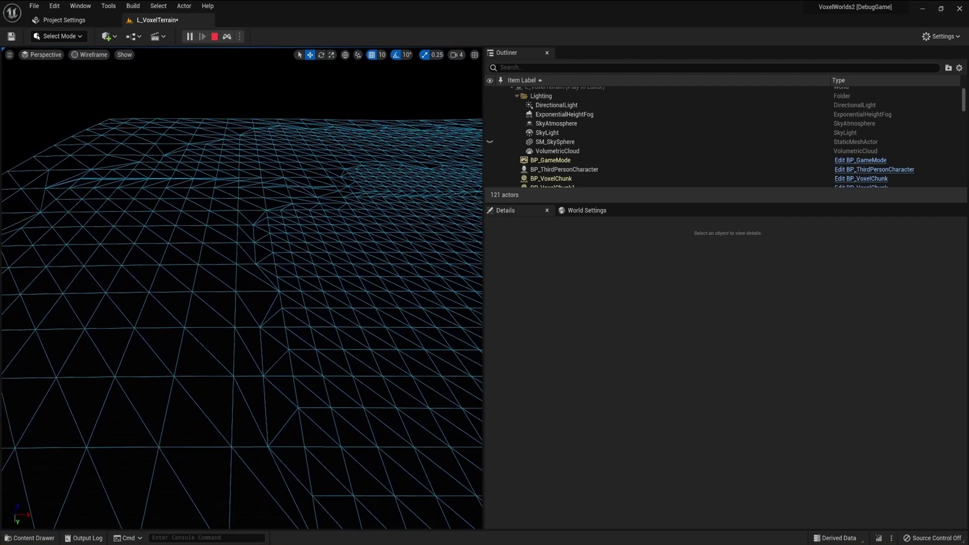
left_click(213, 298)
right_click_drag(213, 298, 213, 323)
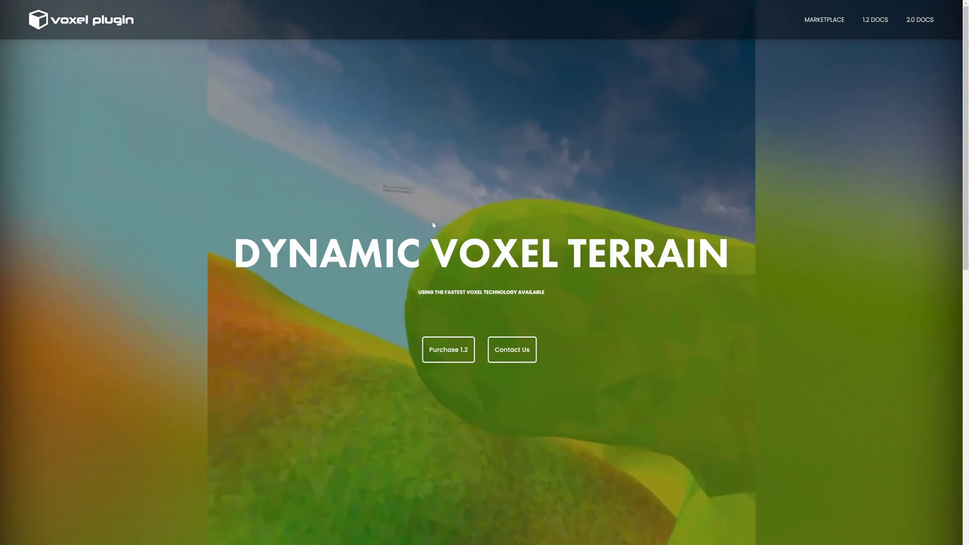
Step: Browse the site's feature cards, then move the VoxelPlugin-2.0p-340.0 folder into Terra/Plugins
scroll(525, 218, "down", 5)
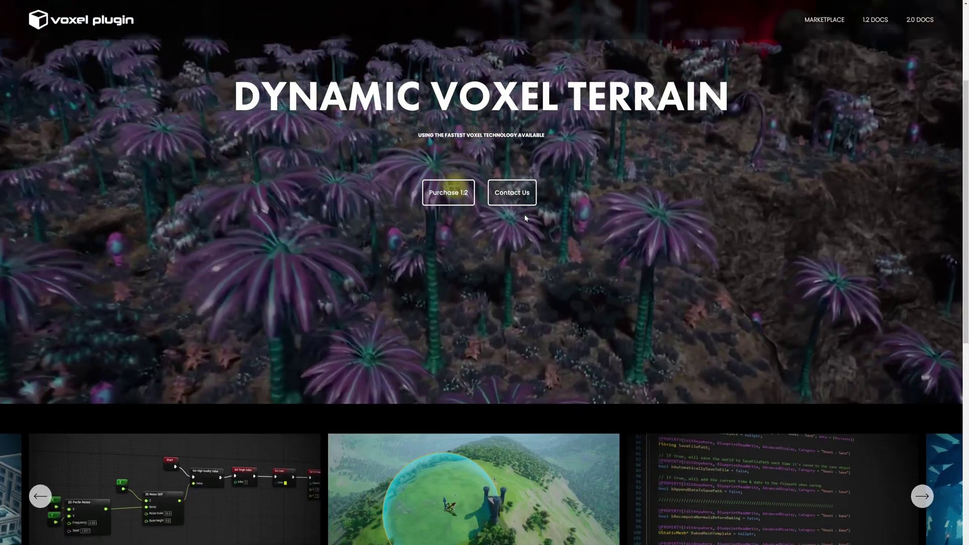
scroll(529, 258, "down", 3)
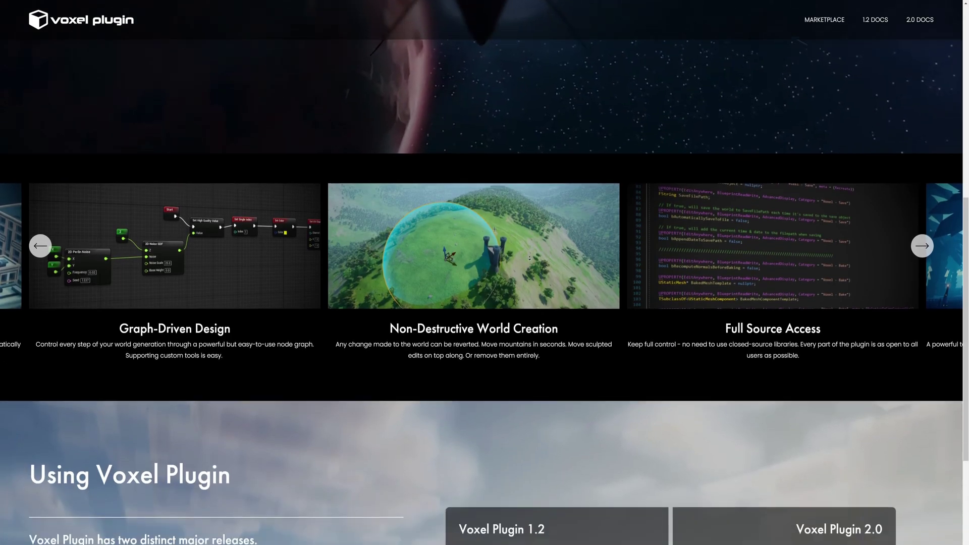
left_click(922, 192)
left_click(922, 192)
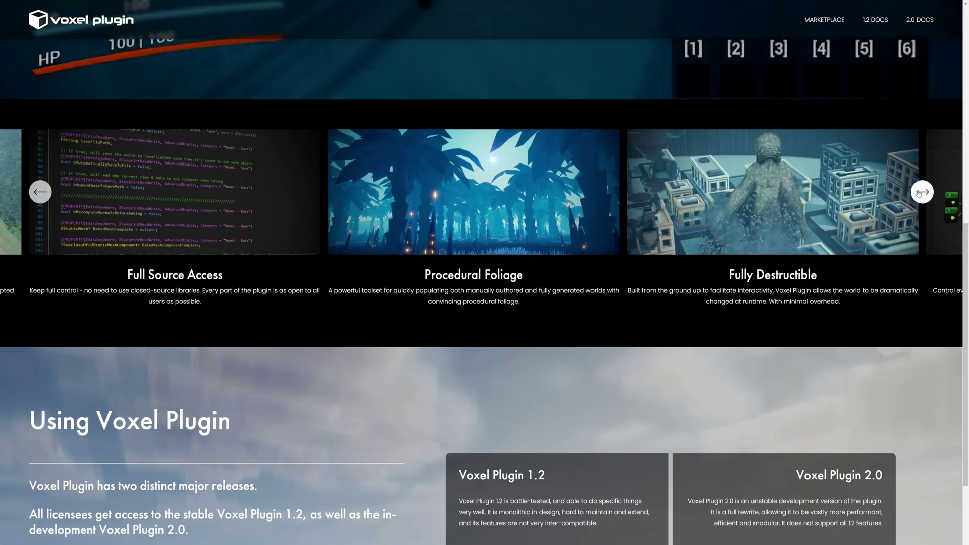
left_click(921, 192)
left_click(920, 192)
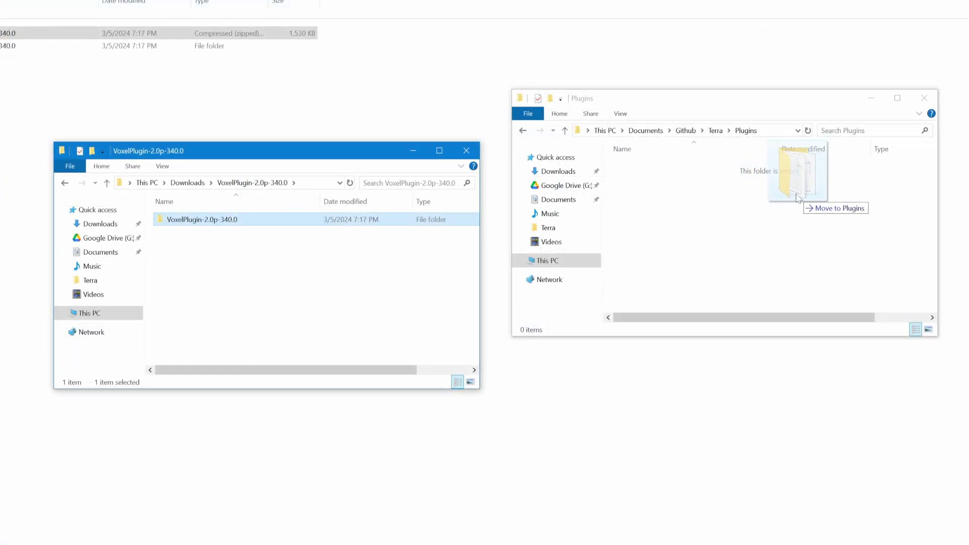
left_click_drag(798, 197, 792, 202)
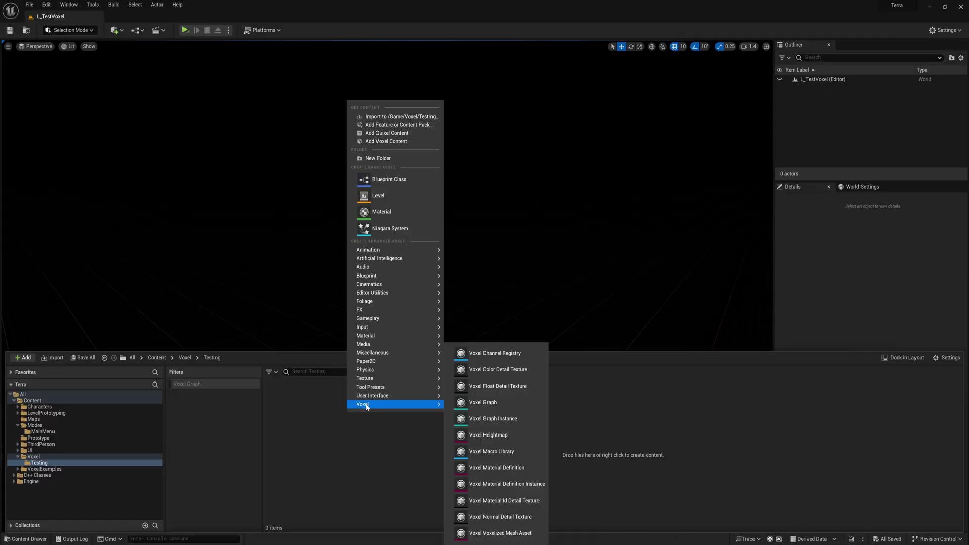
Step: Create an Empty voxel graph named NewGraph and dock its editor in the main window
left_click(481, 403)
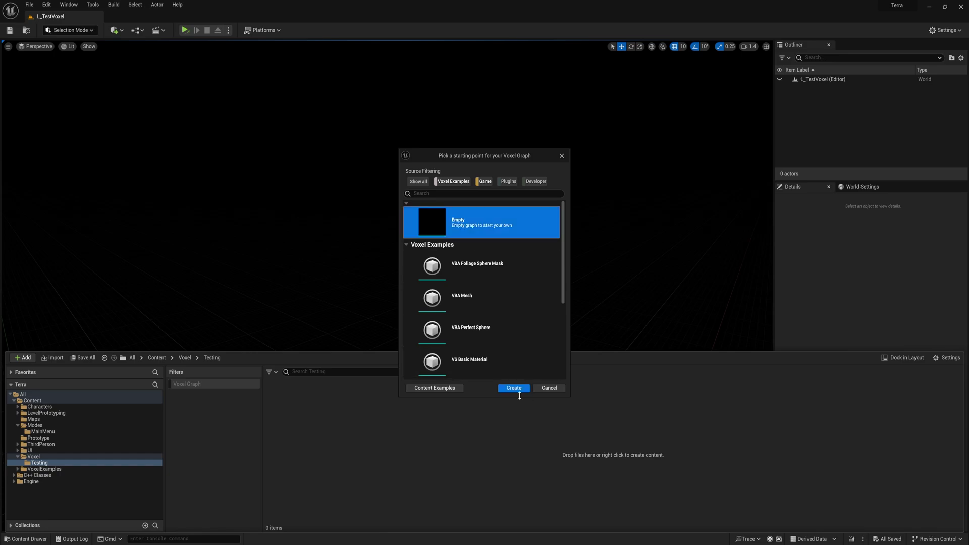
left_click(516, 389)
type("NewGraph")
key("Return")
left_click_drag(222, 108, 341, 142)
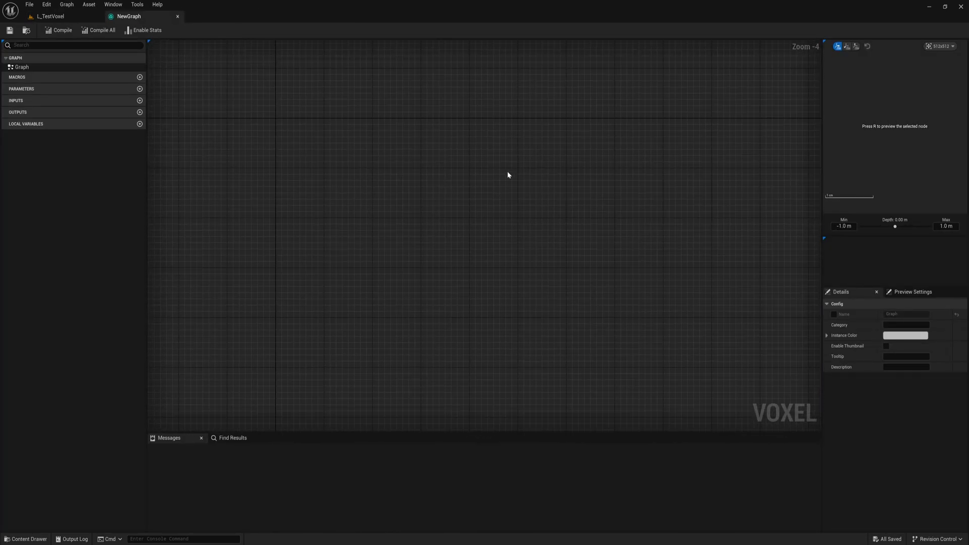
Step: Add a Generate Marching Cube Surface node fed by a Make Screen Size Chunk Spawner
scroll(430, 217, "up", 4)
right_click(410, 197)
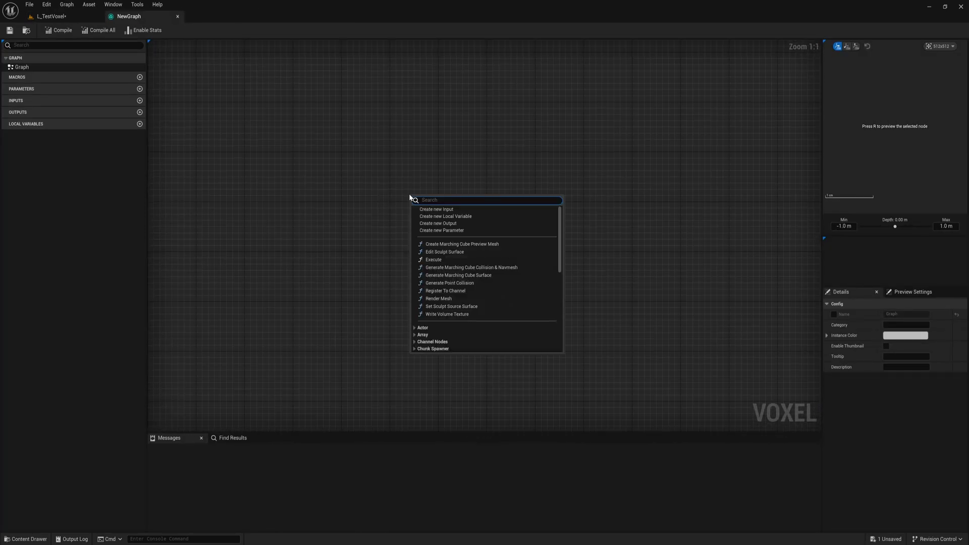
left_click(460, 275)
left_click_drag(555, 225, 426, 183)
left_click(454, 246)
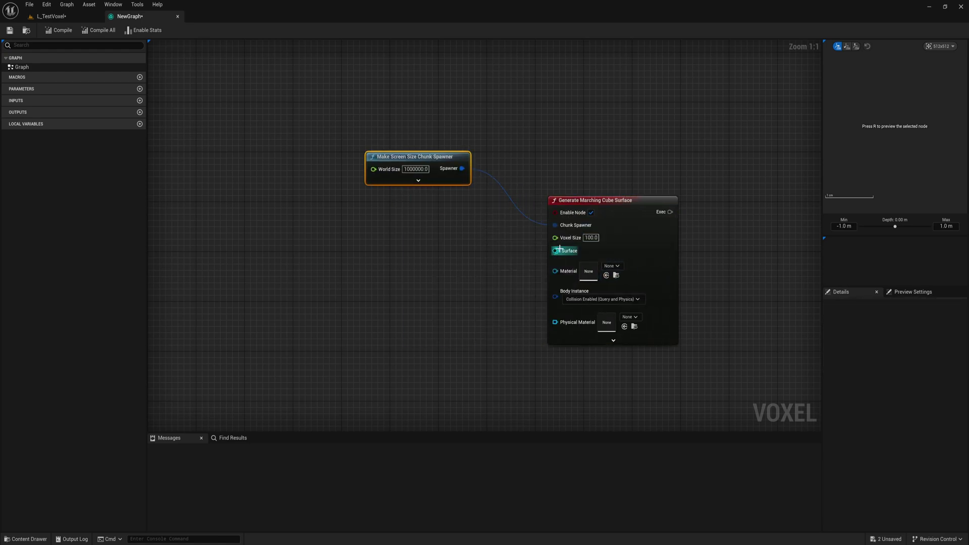
Step: Feed a Make Height Surface from Advanced Noise 2D and Get Position 2D, then view the terrain
left_click_drag(555, 250, 474, 253)
left_click_drag(404, 254, 192, 217)
type("advanced")
key("Return")
type("position")
key("Return")
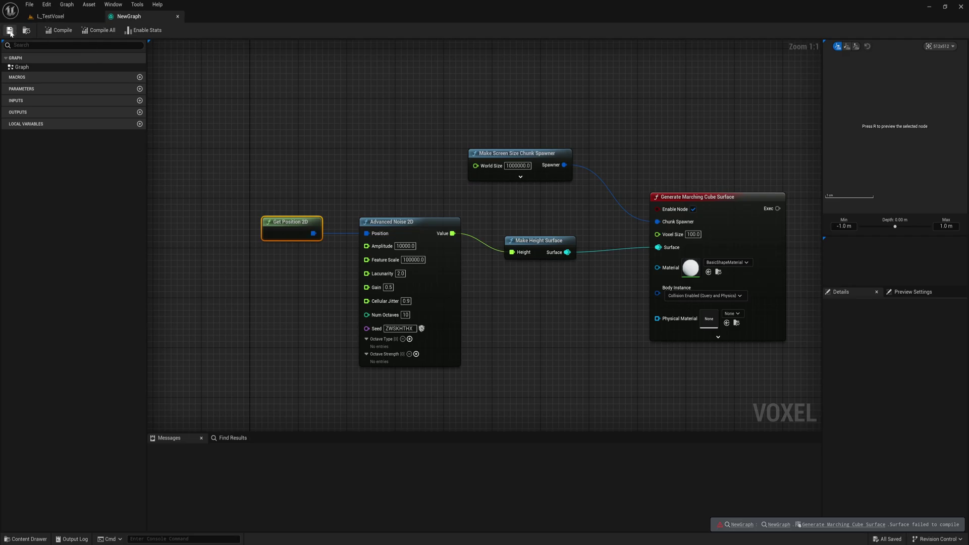
left_click(51, 16)
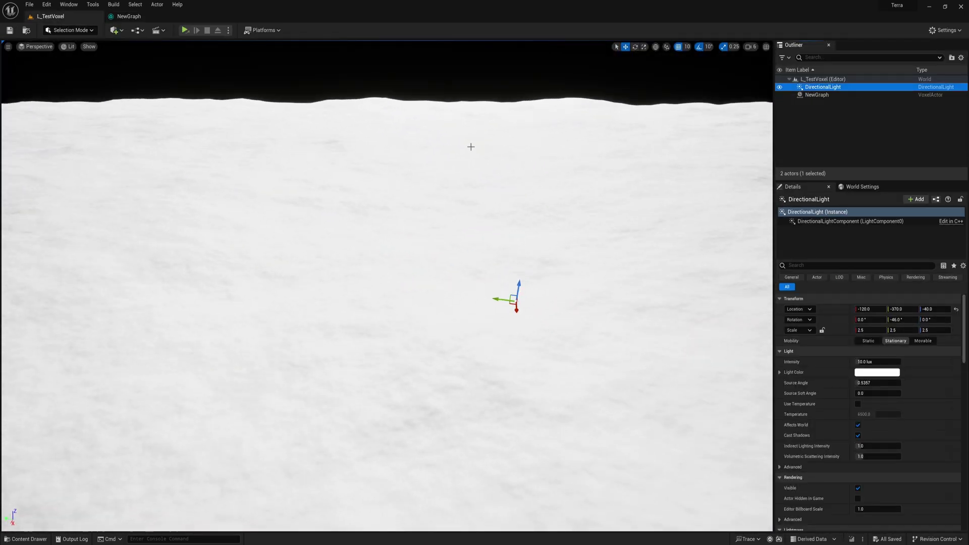
Step: Lower the sun angle with Ctrl+L and select the NewGraph voxel actor for a wider view
key("ctrl+l")
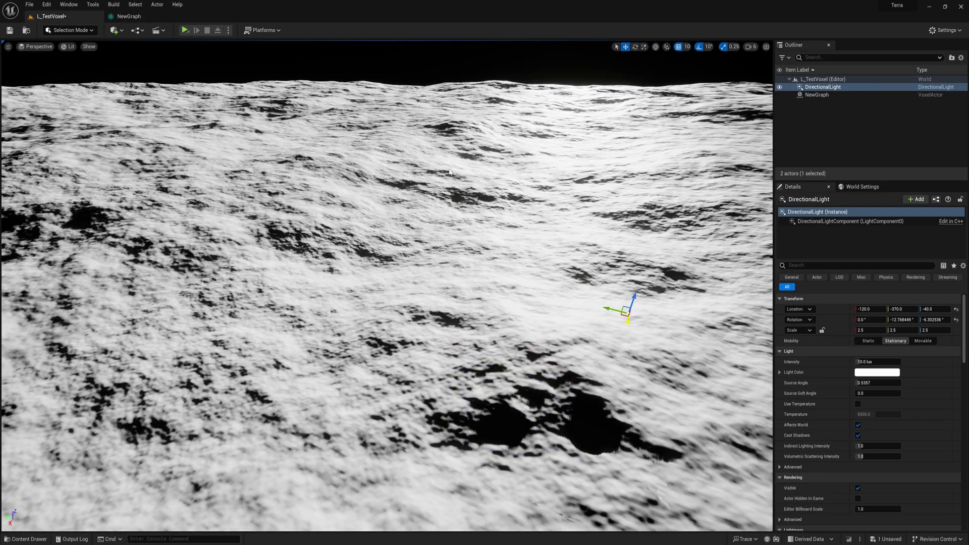
key("ctrl+a")
right_click_drag(450, 172, 449, 152)
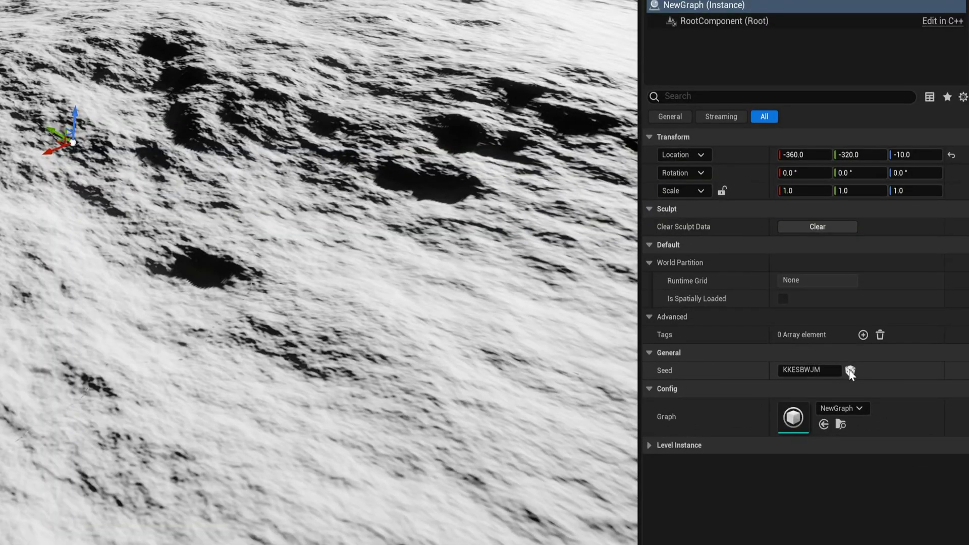
Step: Reroll the terrain Seed several times to regenerate the landscape
left_click(897, 425)
left_click(897, 426)
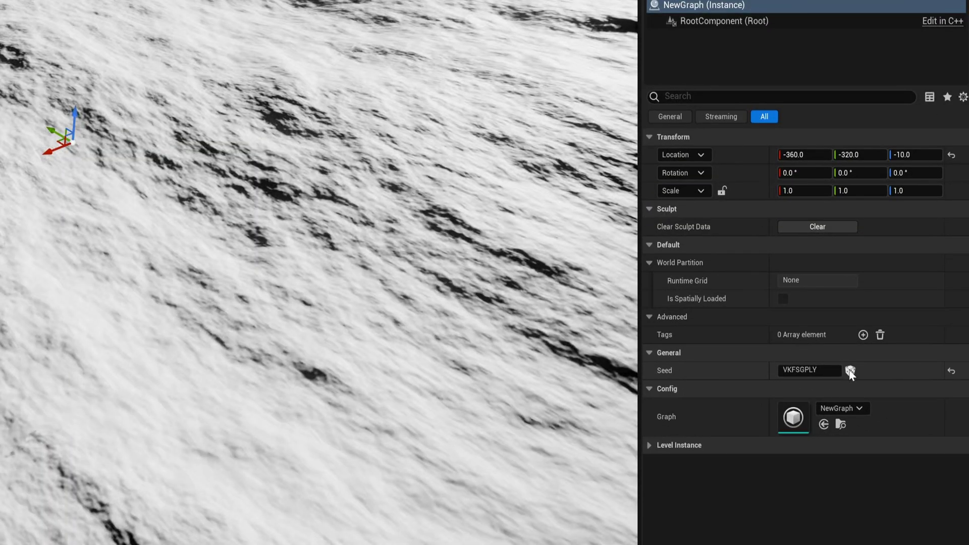
left_click(850, 371)
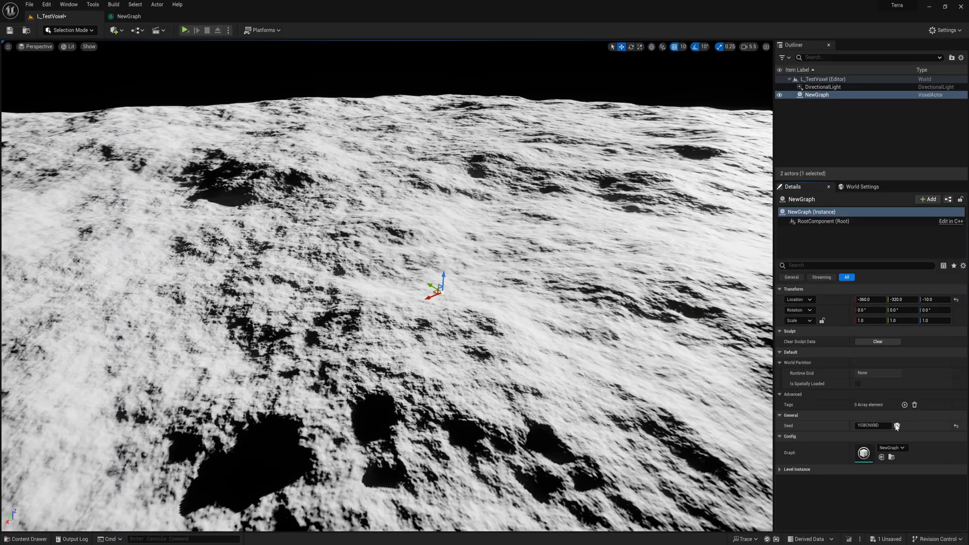
left_click(850, 371)
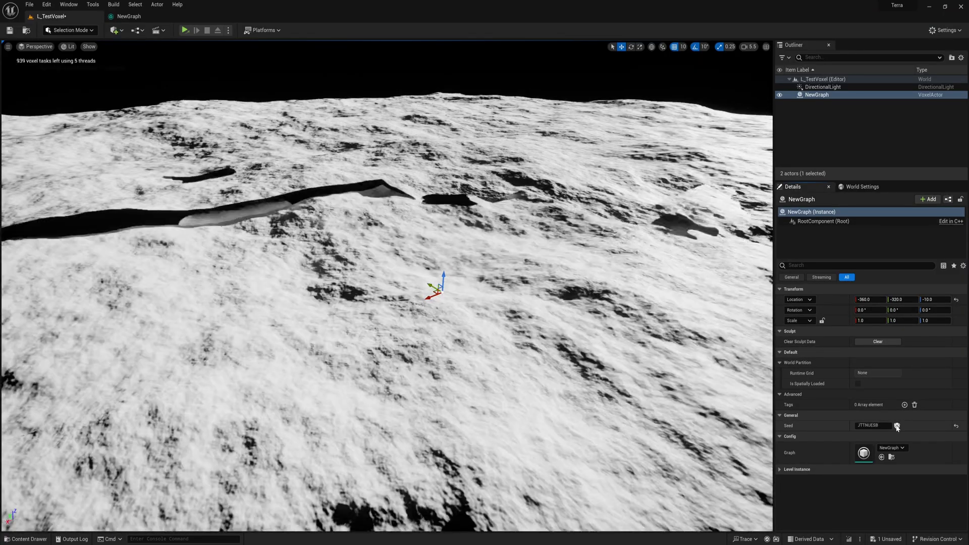
left_click(897, 425)
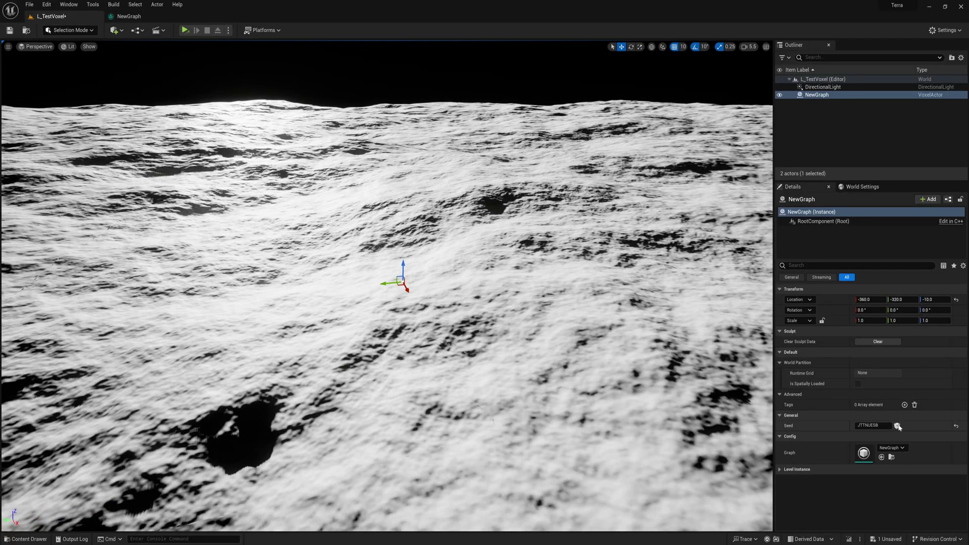
left_click(898, 426)
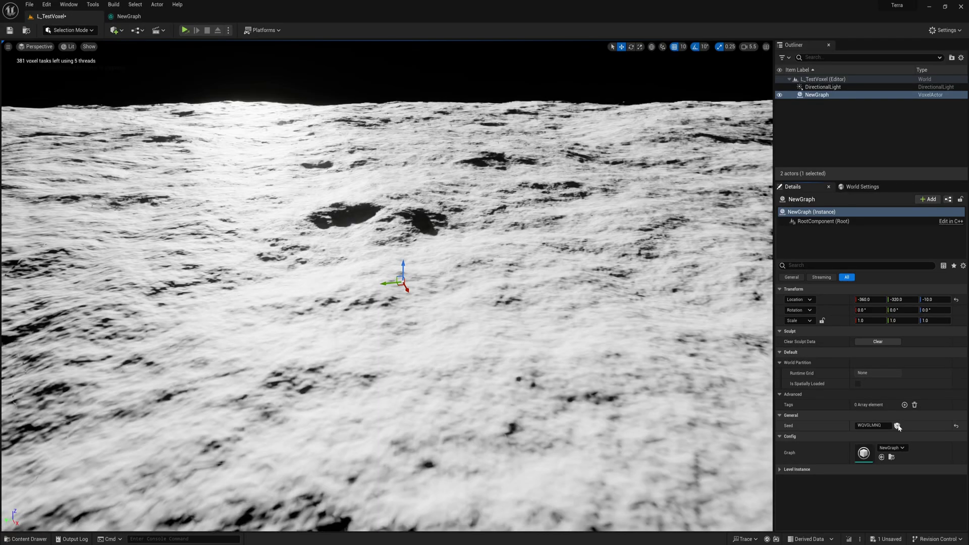
left_click(129, 16)
Step: Add a Make Sphere Surface node and wire its Return Value into Surface
right_click(417, 244)
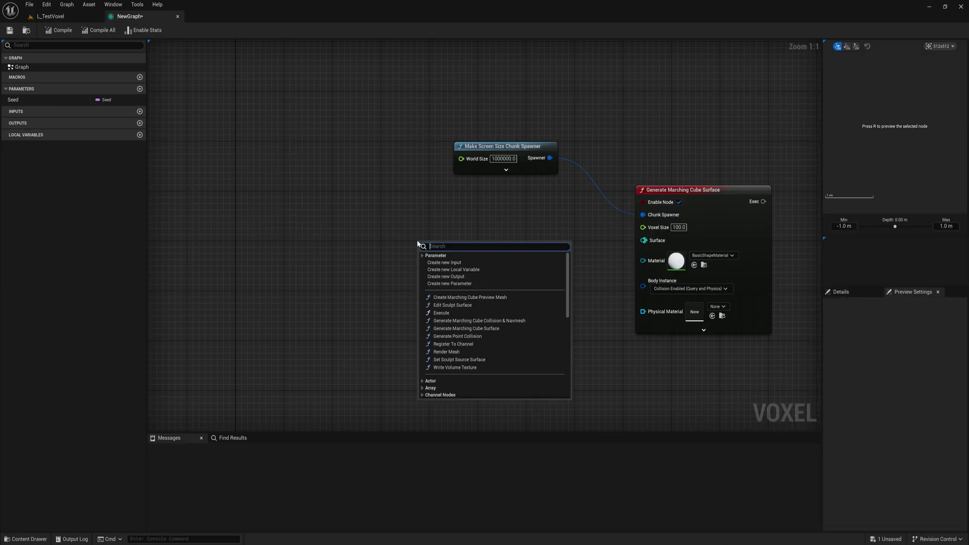
type("make spher")
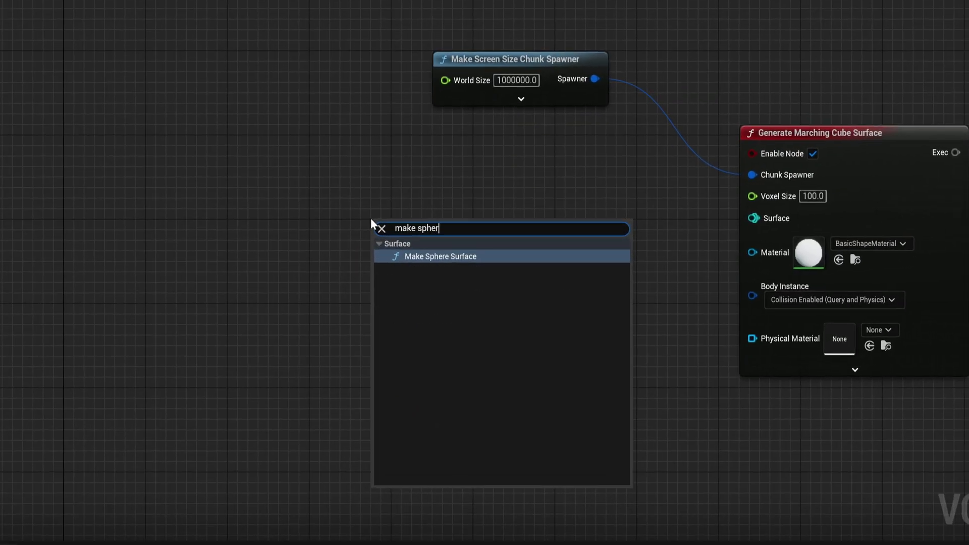
key("Return")
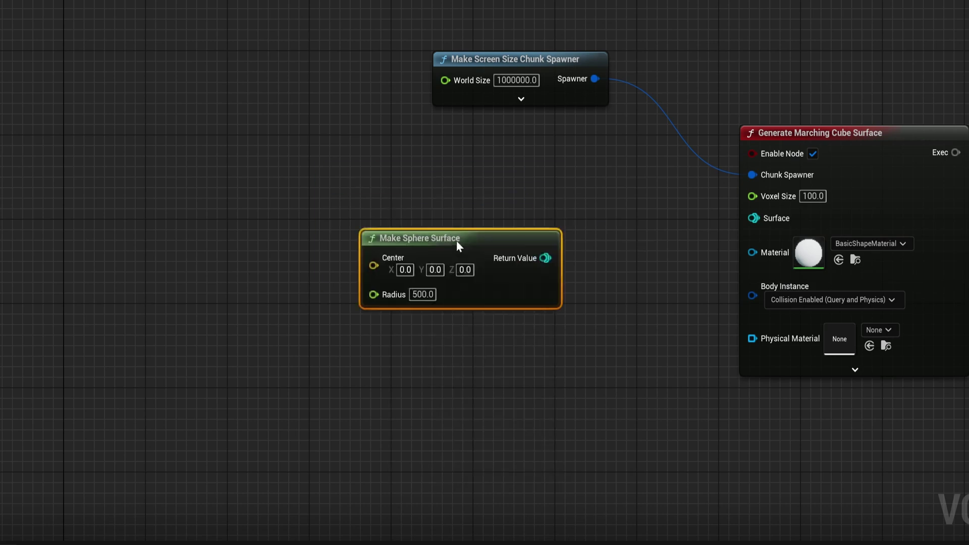
left_click_drag(545, 258, 543, 225)
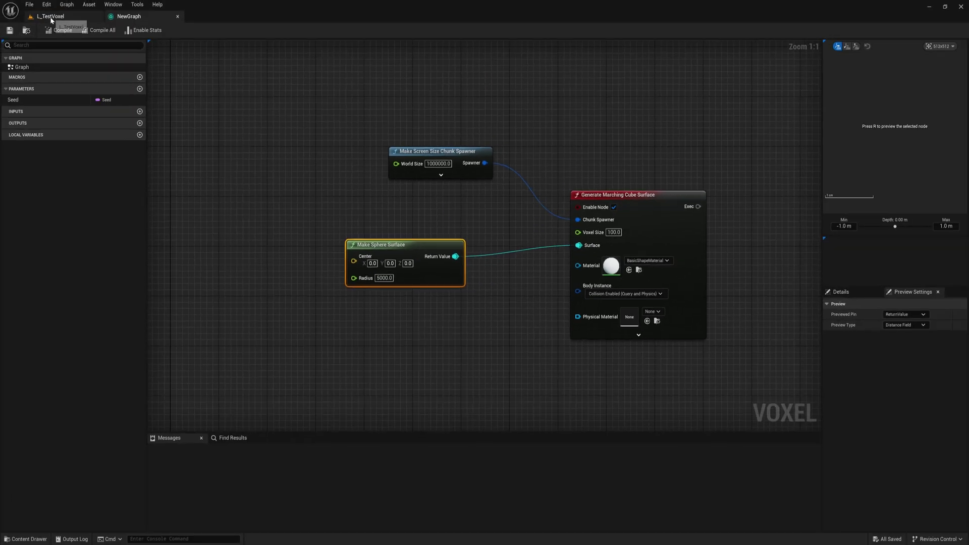
Step: View the 5000-radius sphere in the level and add Perlin Noise 3D to it
left_click(50, 16)
right_click_drag(388, 285, 343, 285)
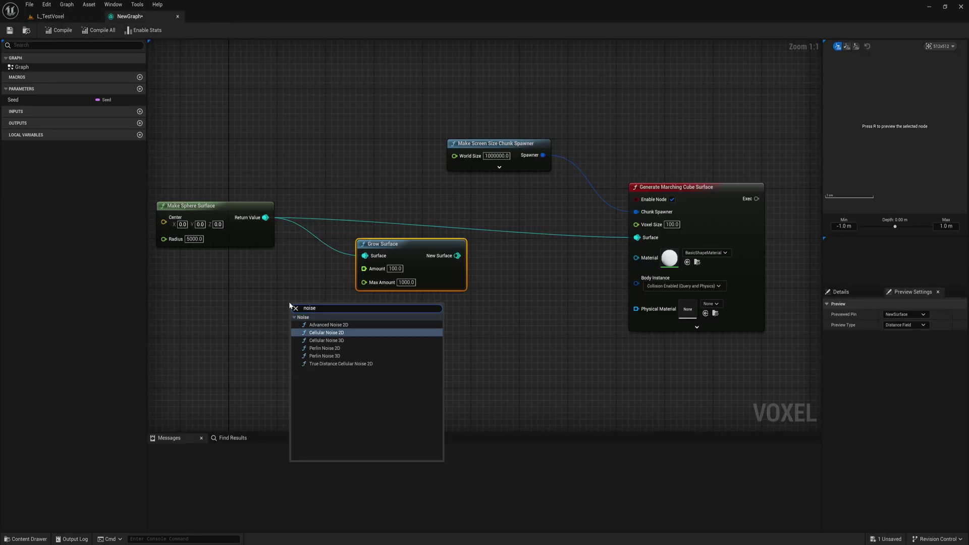
left_click(323, 321)
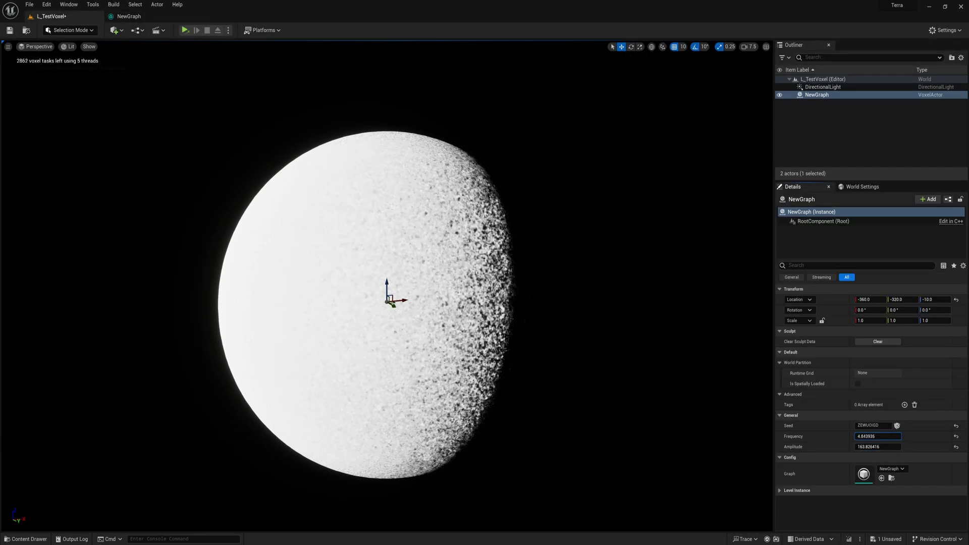
Step: Set the noise Frequency to 1000, then to 3000
double_click(879, 436)
type("1000")
key("Return")
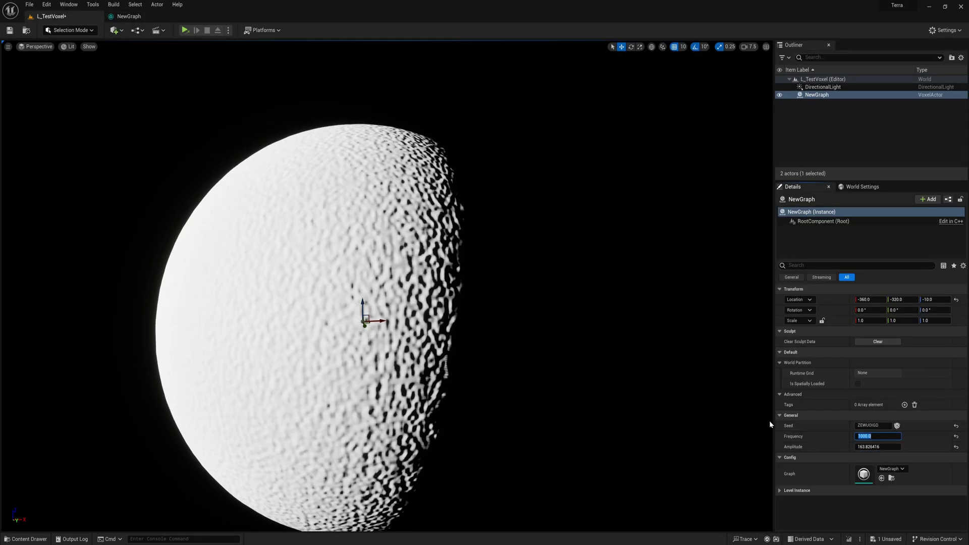
type("3000")
key("Return")
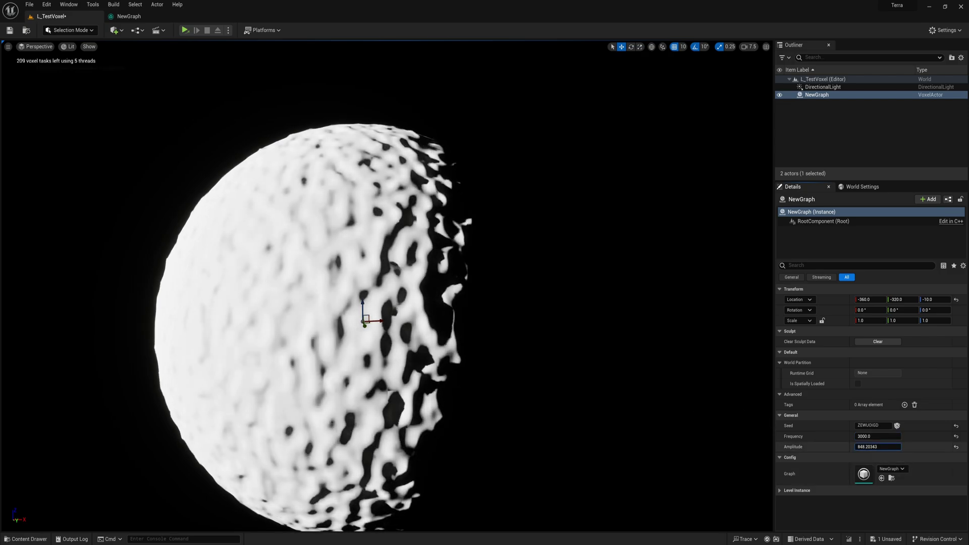
Step: Play the level with Alt+P and run and jump the character across the terrain
key("alt+p")
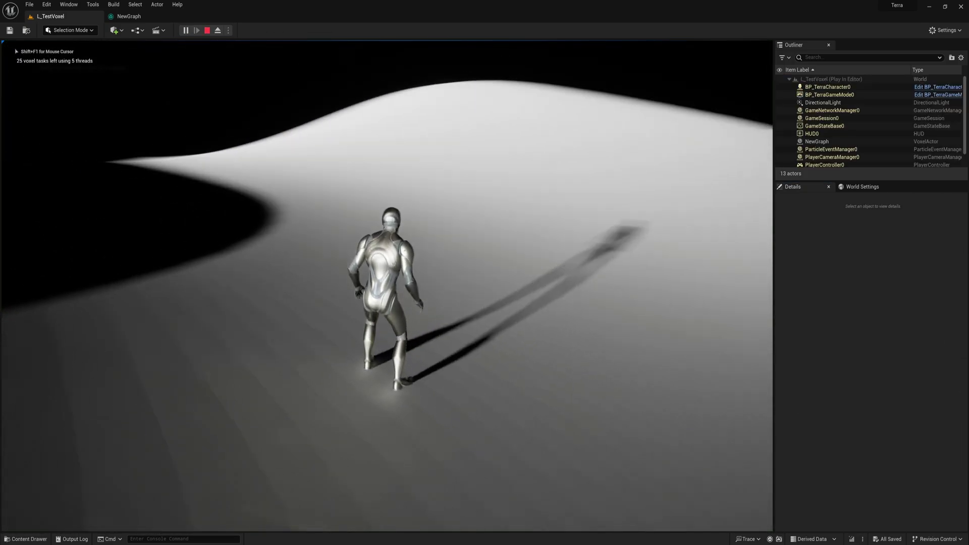
key("w")
key("space")
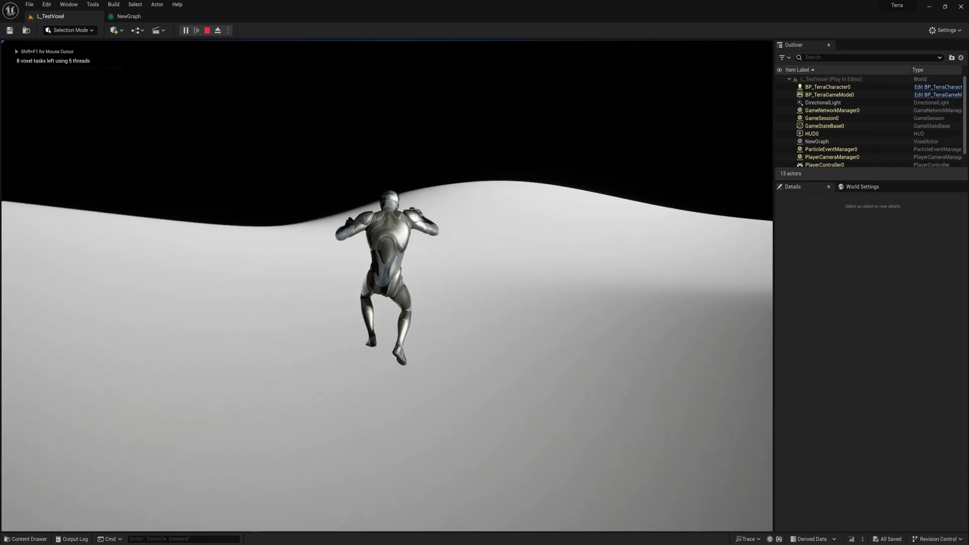
key("space")
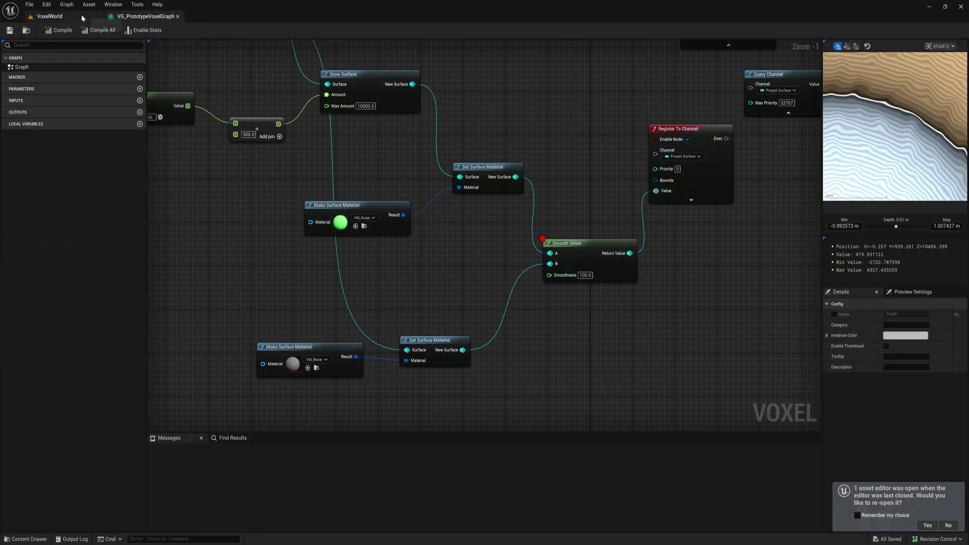
Step: Play the VoxelWorld level and run and jump repeatedly across the green-and-blue planet
left_click(70, 16)
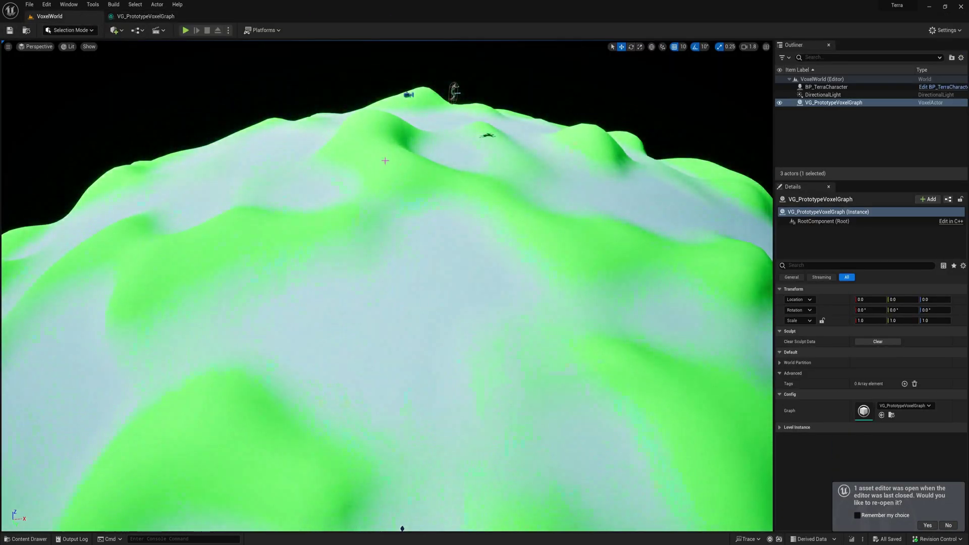
scroll(387, 285, "down", 5)
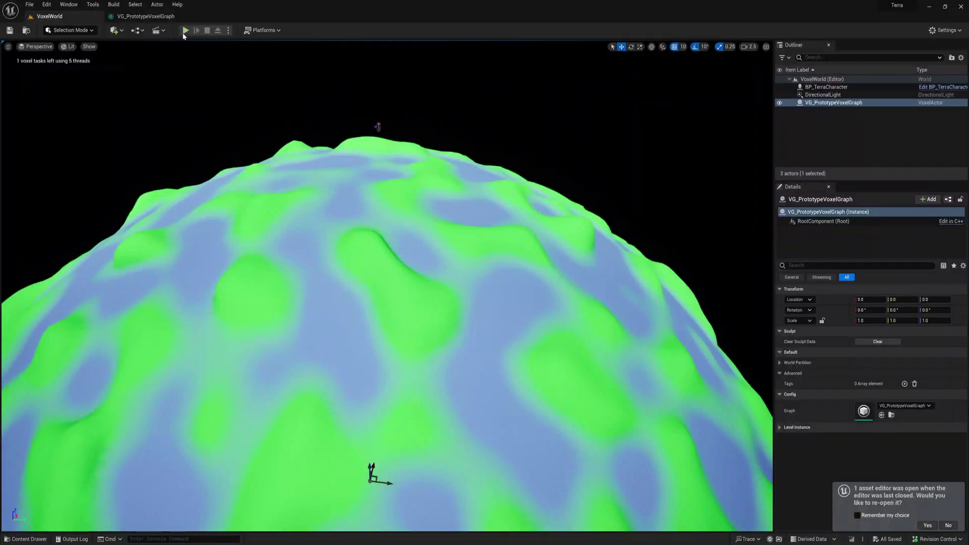
left_click(185, 31)
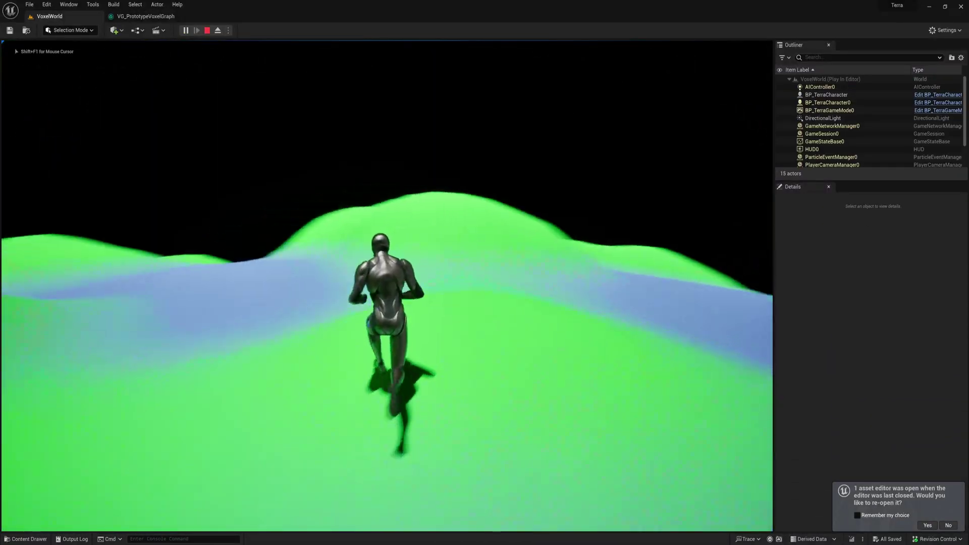
key("space")
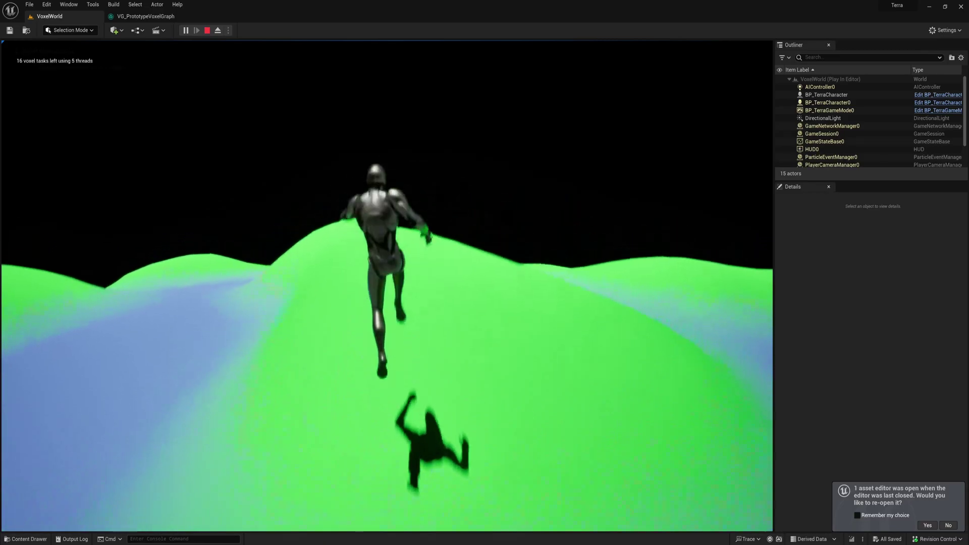
key("space")
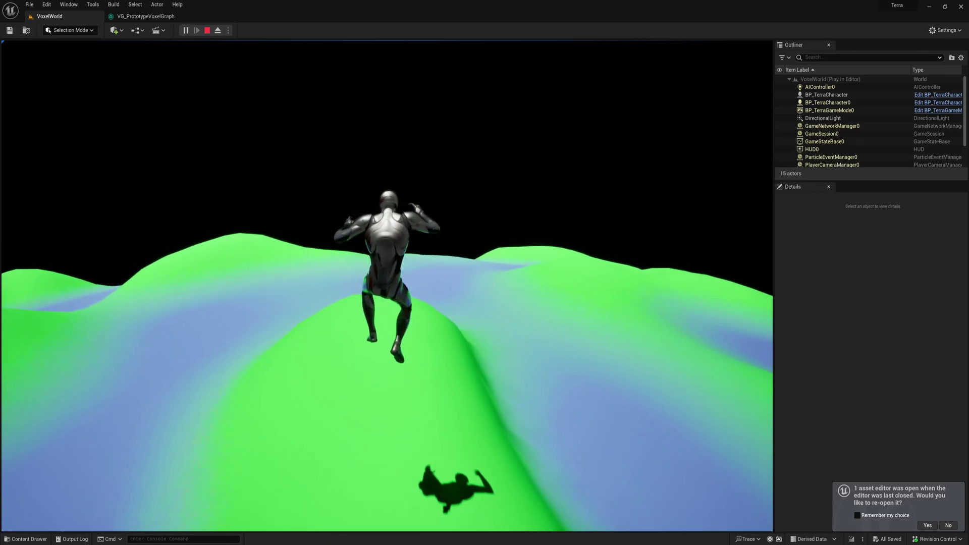
key("space")
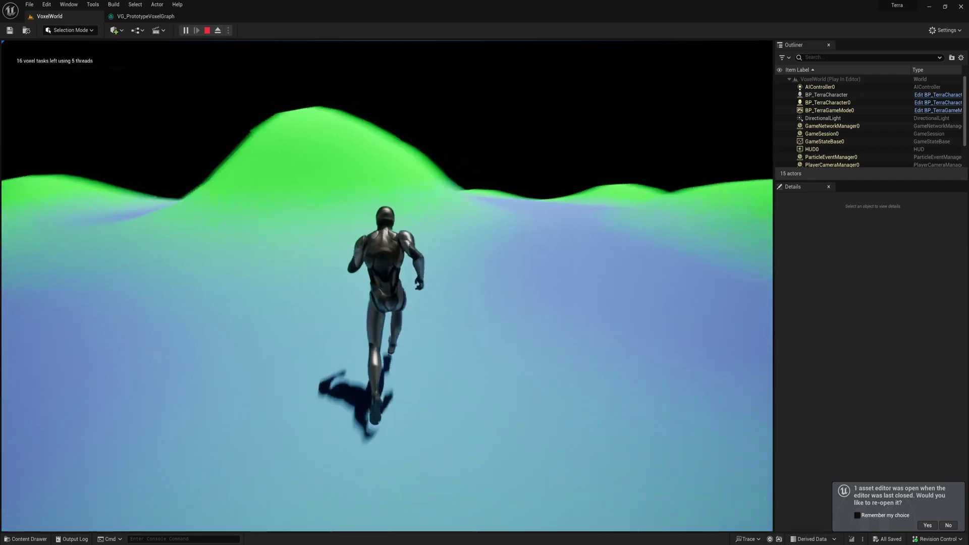
key("space")
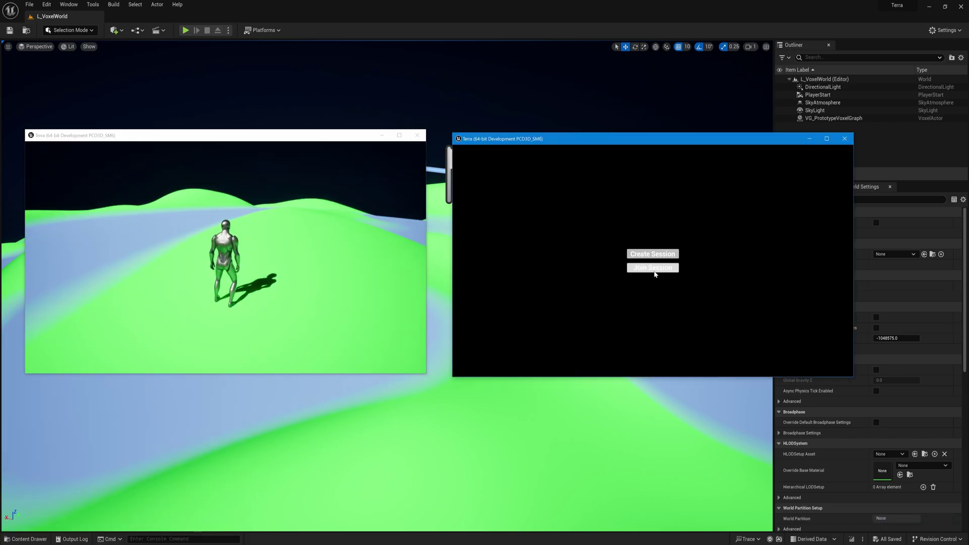
Step: Join the session from the second standalone game window
left_click(654, 269)
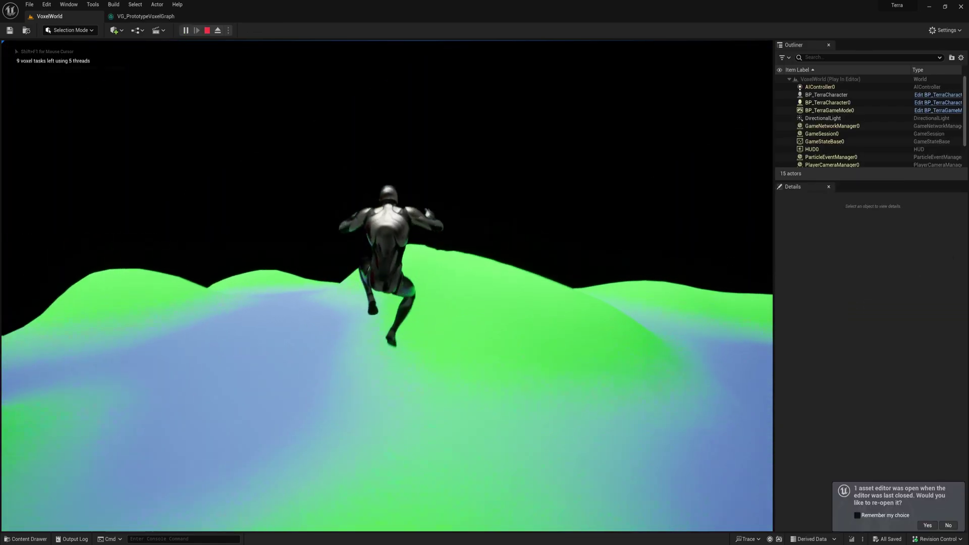
Step: Make the PIE character jump repeatedly across the voxel hills
key("space")
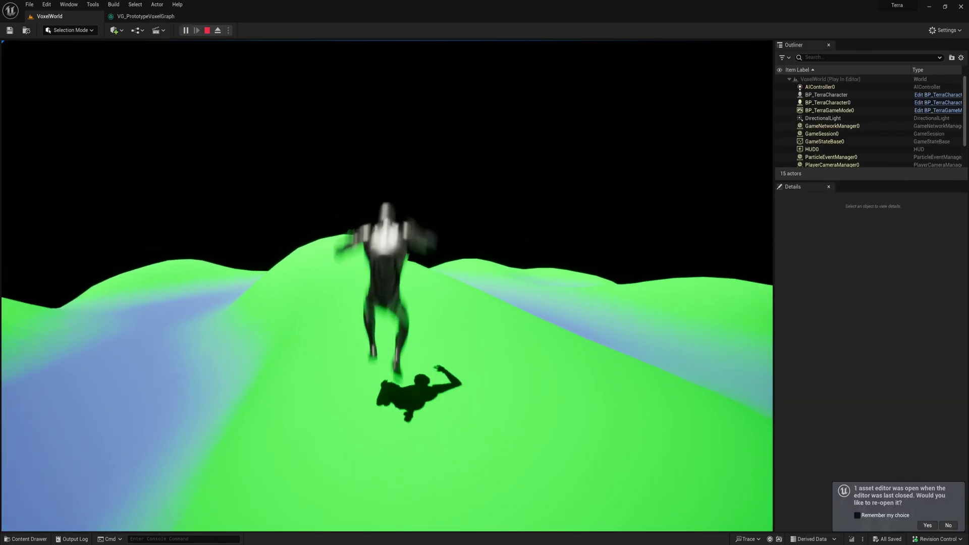
key("space")
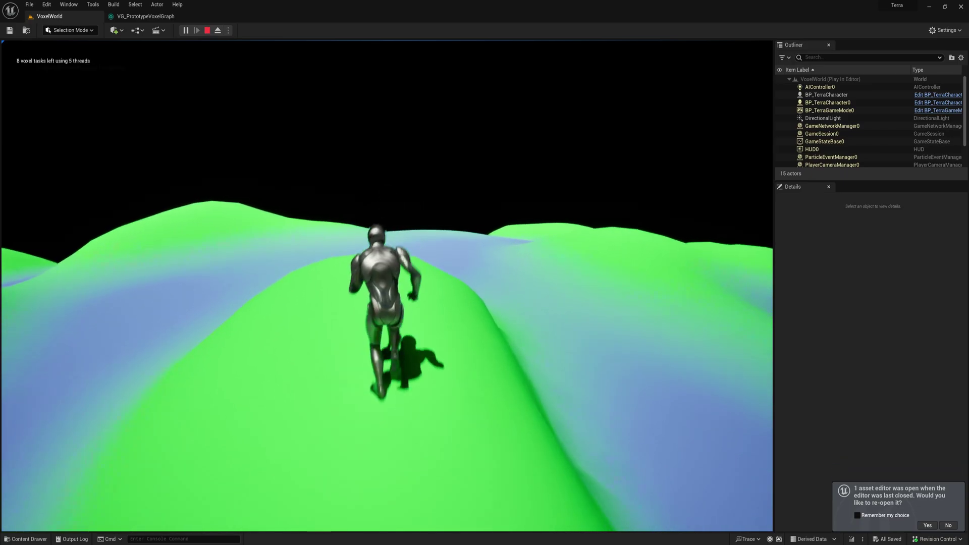
key("space")
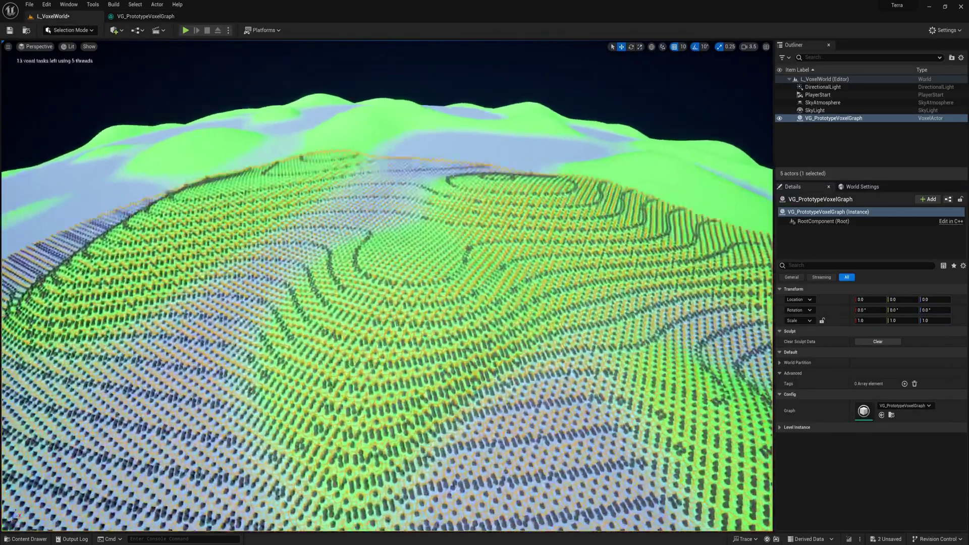
Step: Fly over the cone-covered terrain, then restart play mode and run the character among the cones
right_click_drag(386, 285, 424, 285)
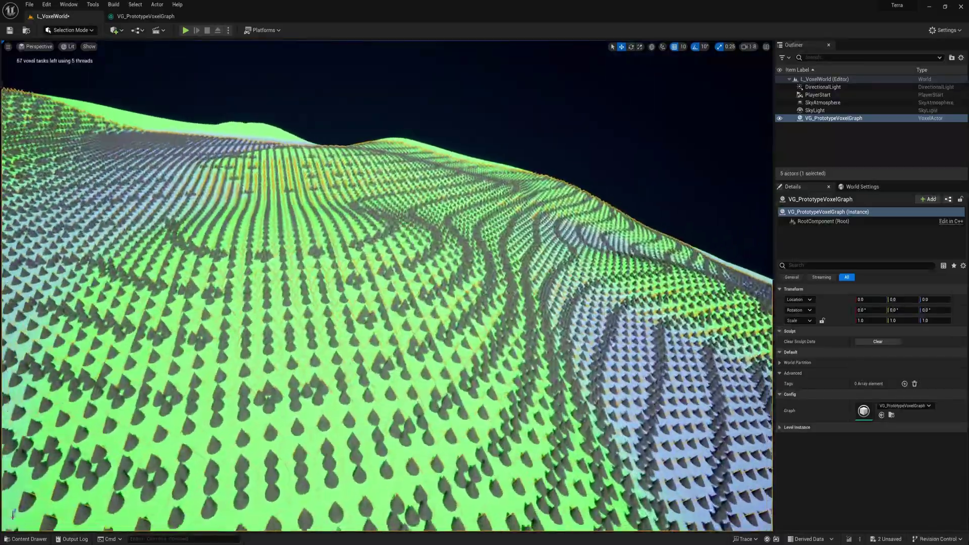
key("alt+p")
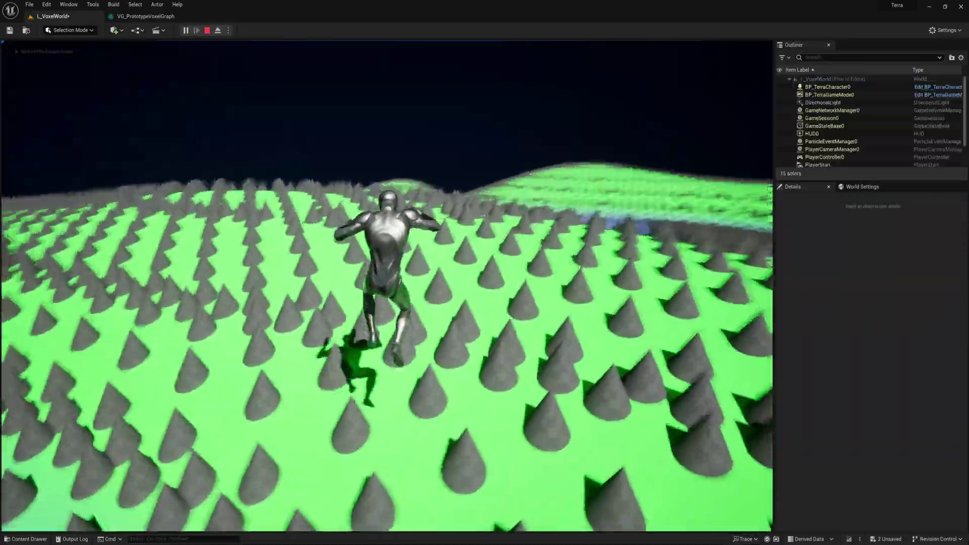
key("Escape")
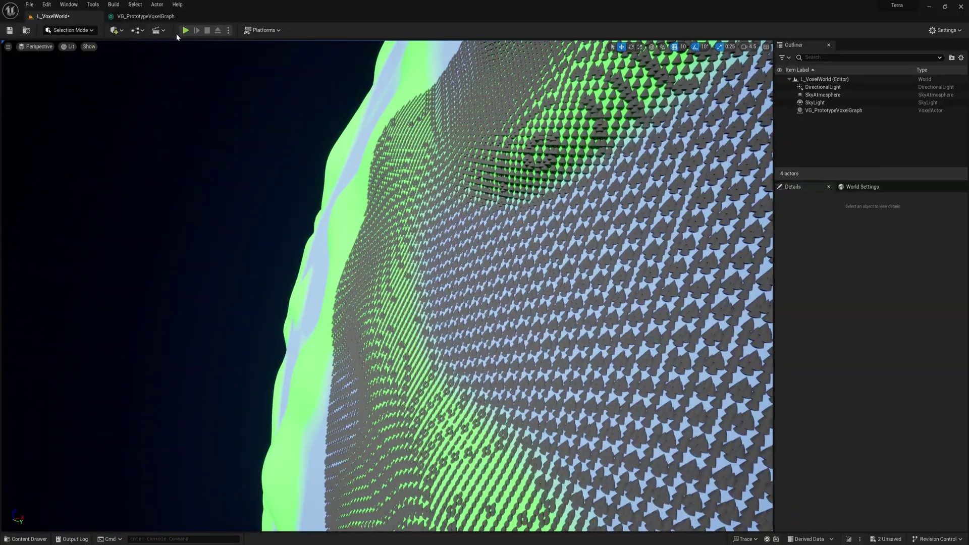
left_click(185, 30)
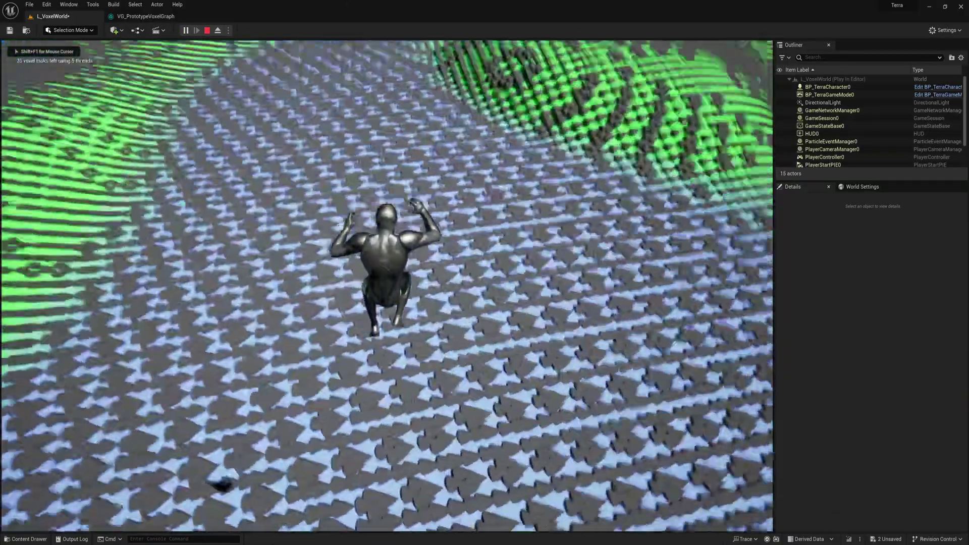
key("w")
key("w")
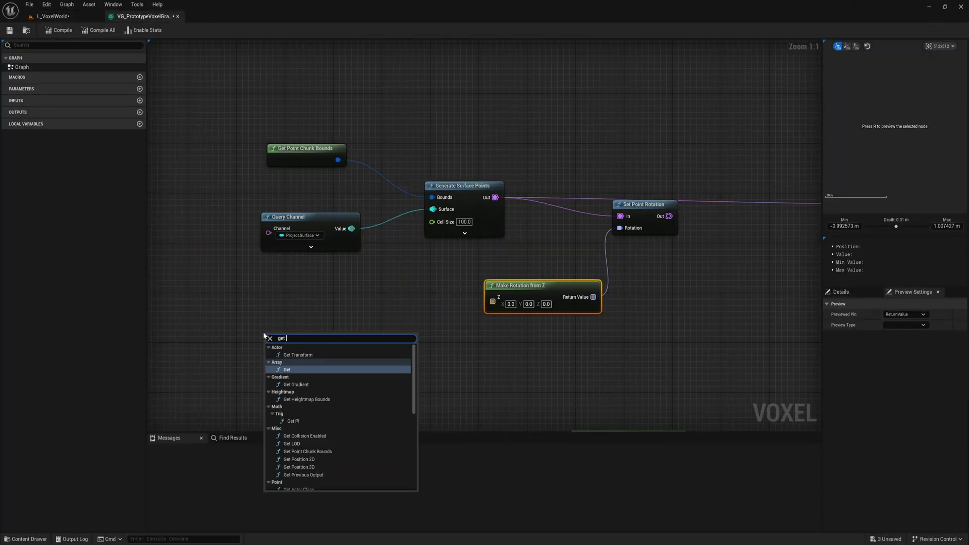
Step: Feed the normalized position into Make Rotation from Z and check the upright cones in the level
left_click_drag(494, 307, 493, 301)
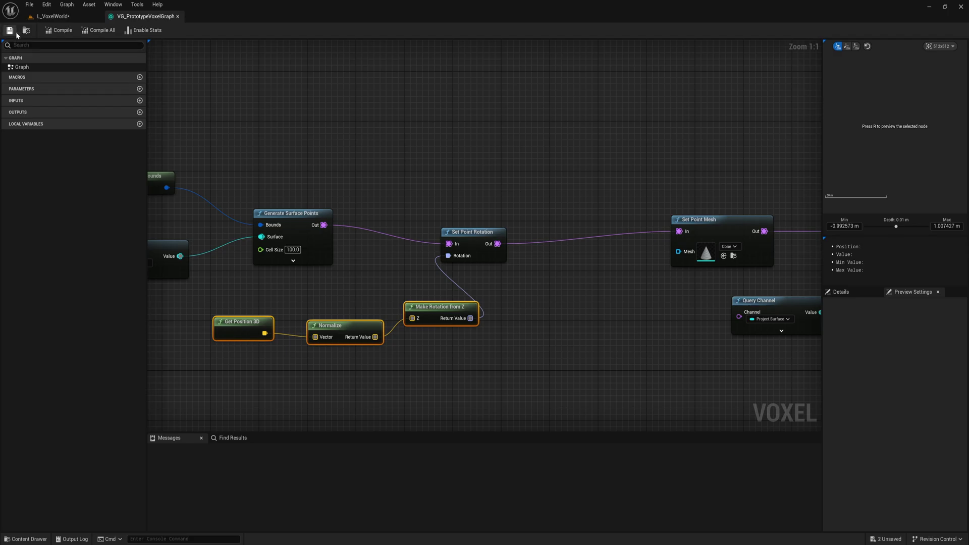
left_click(53, 16)
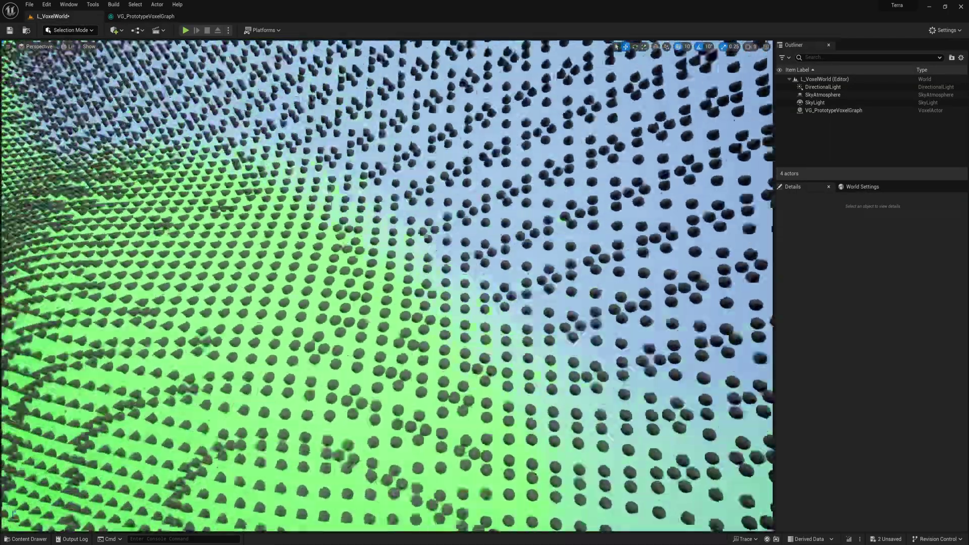
right_click_drag(388, 313, 388, 207)
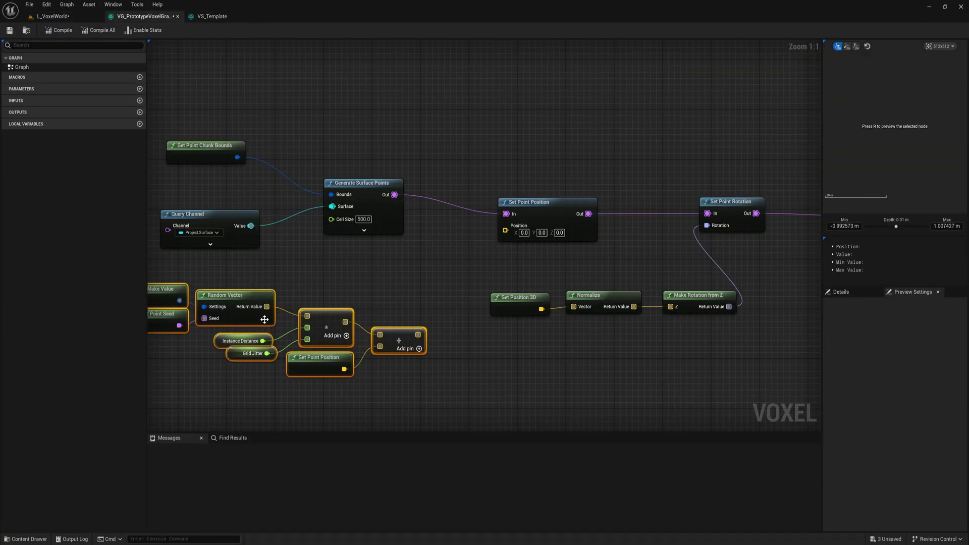
Step: Set Grid Jitter to 0.75 and reset Instance Distance to its default
right_click_drag(361, 324, 385, 321)
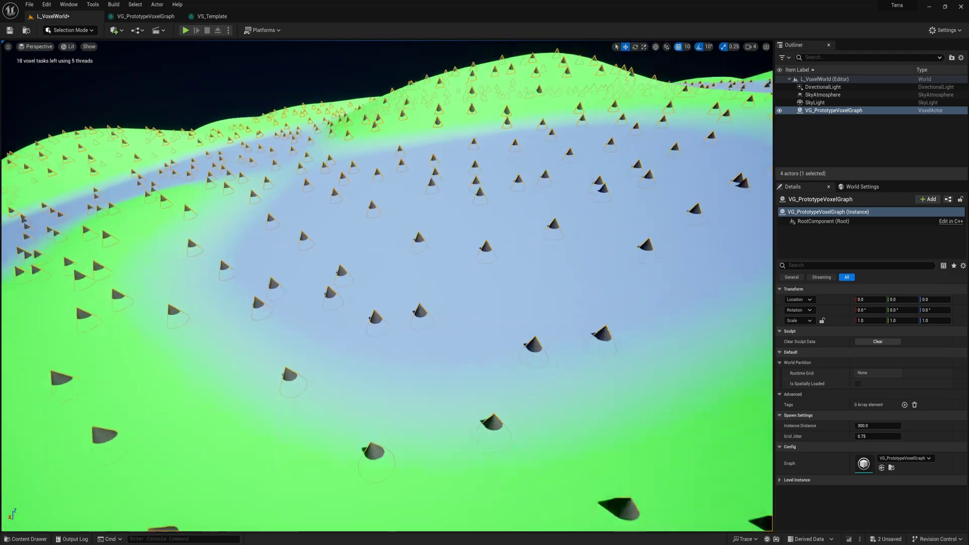
left_click_drag(877, 436, 880, 436)
left_click(956, 425)
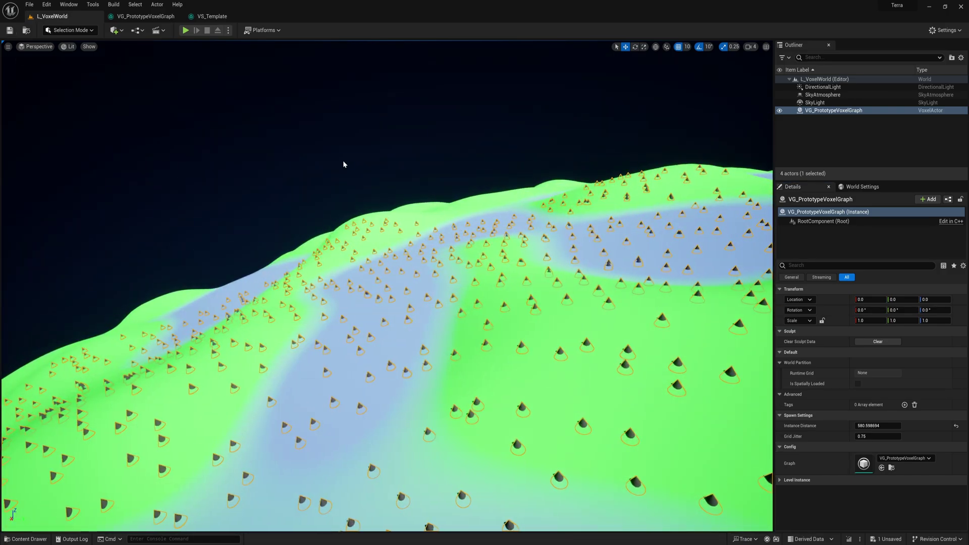
Step: Launch Blender 4.0, then set the tree scatter's minimum scale range to 0.1
type("lend")
key("Return")
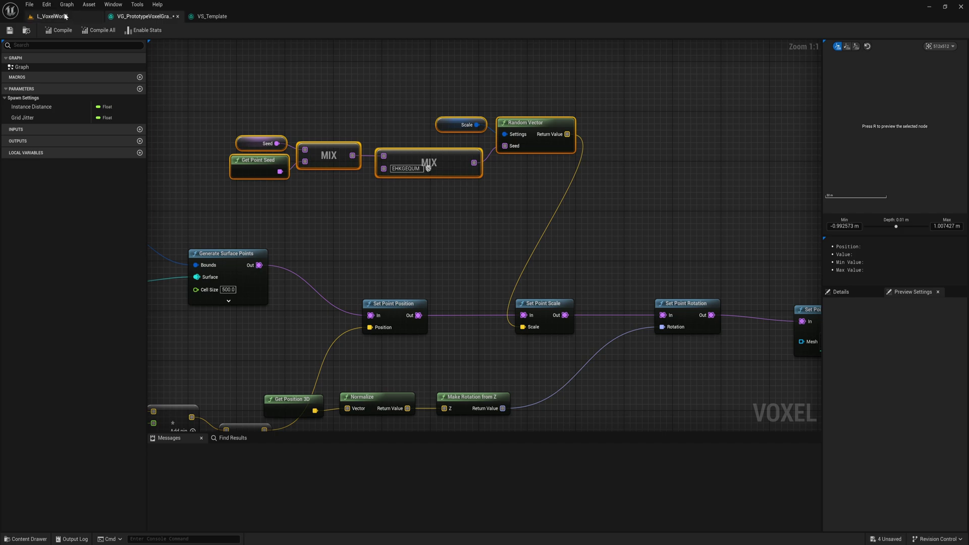
left_click(53, 16)
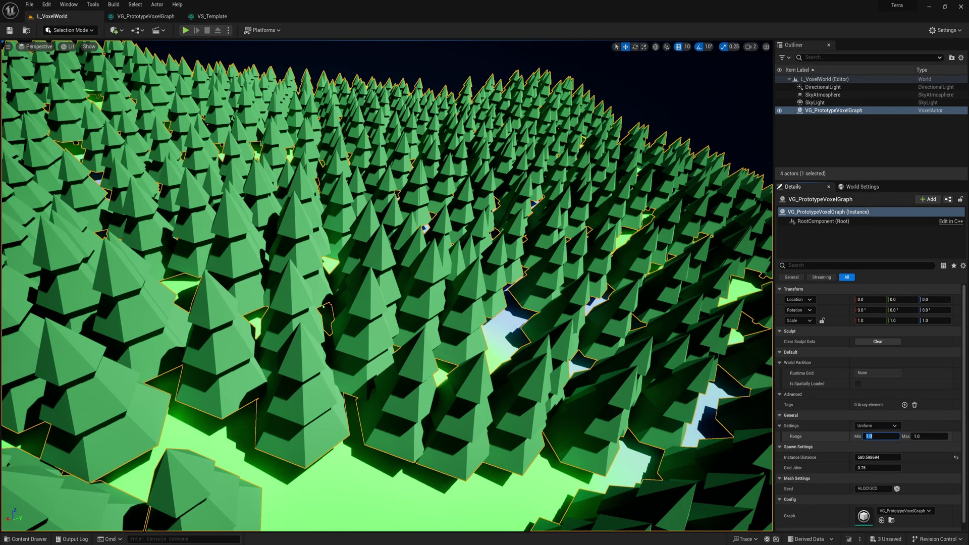
type("0.1")
key("Return")
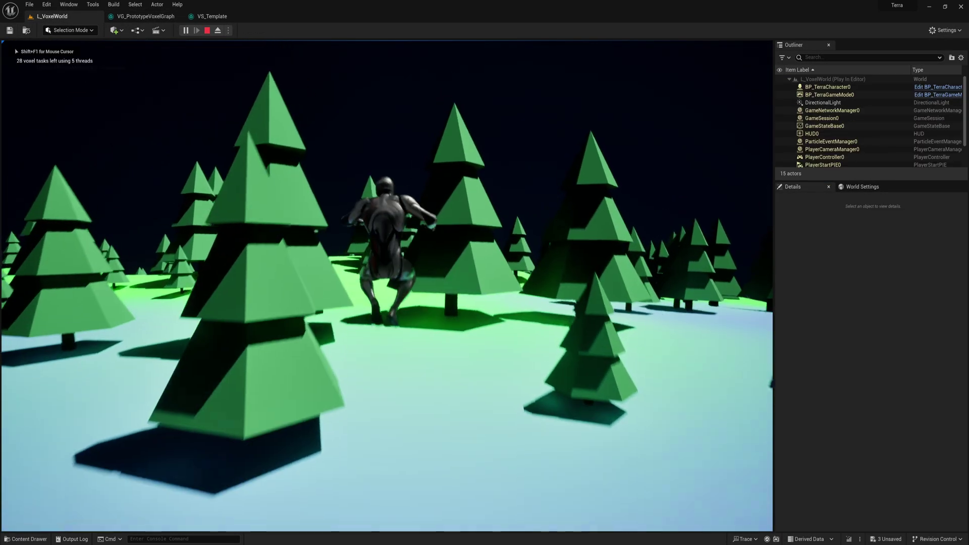
Step: Run the character forward through the pine forest in play mode
key("w")
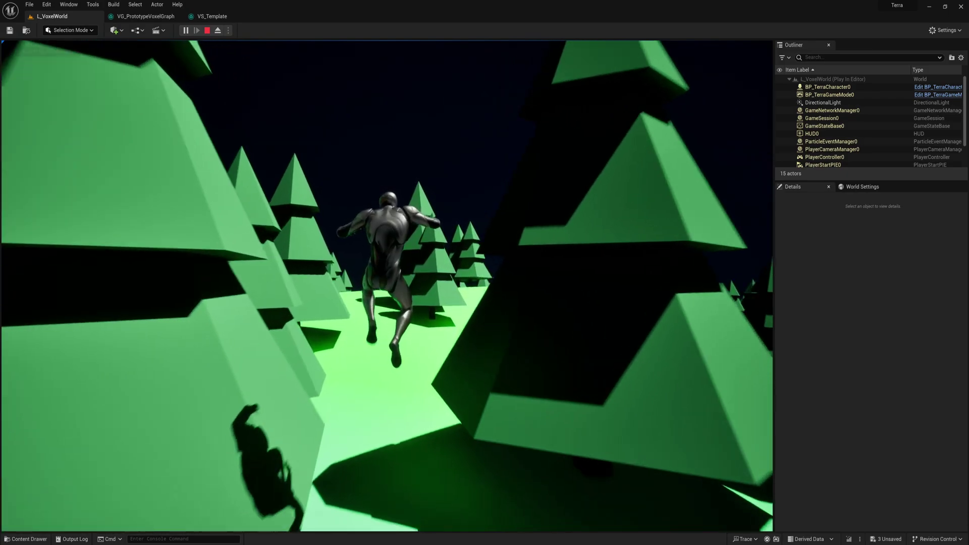
key("w")
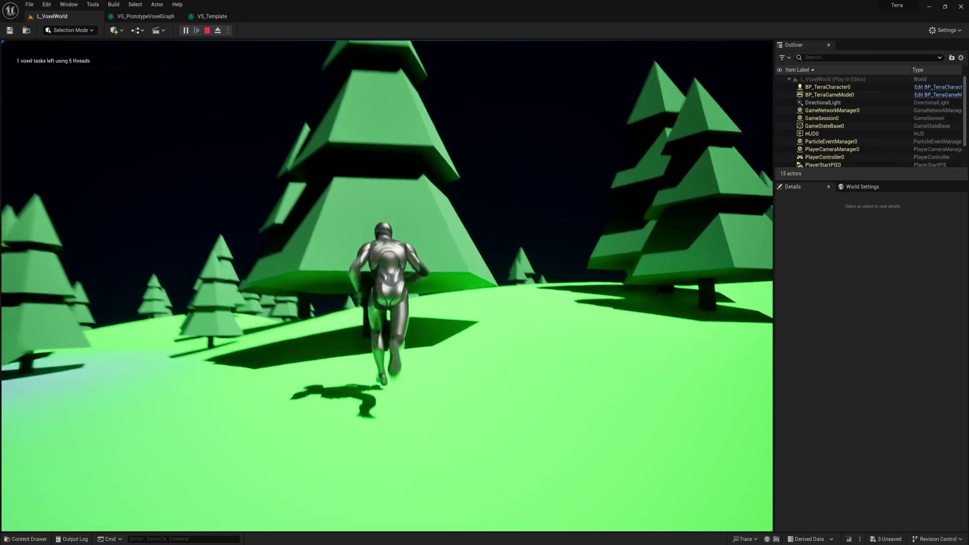
key("w")
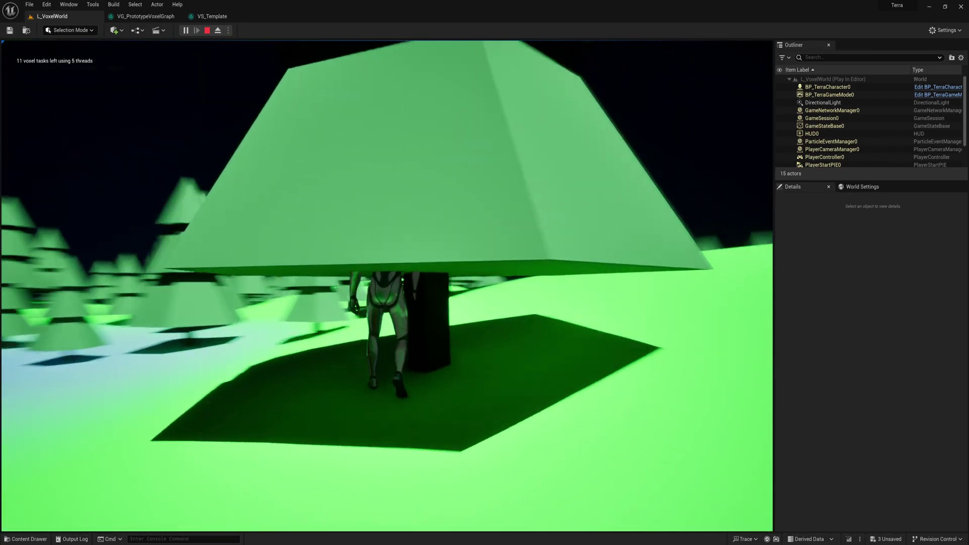
key("w")
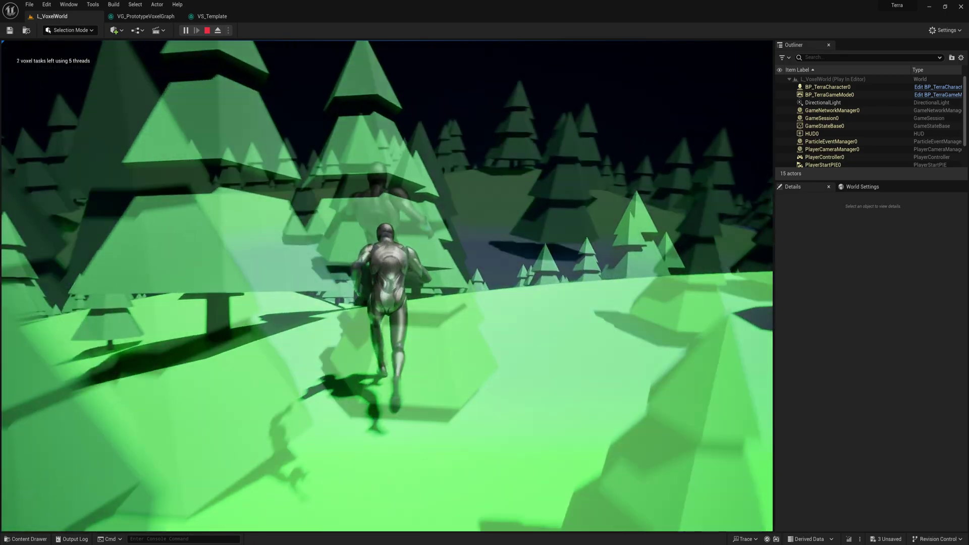
key("w")
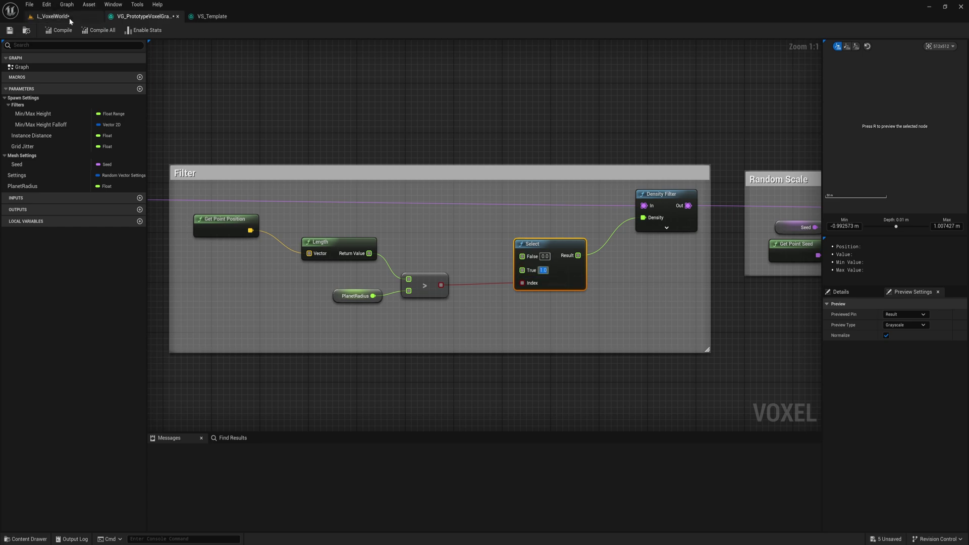
Step: Return to the L_VoxelWorld level and pull the camera back to overview the planet
left_click(53, 16)
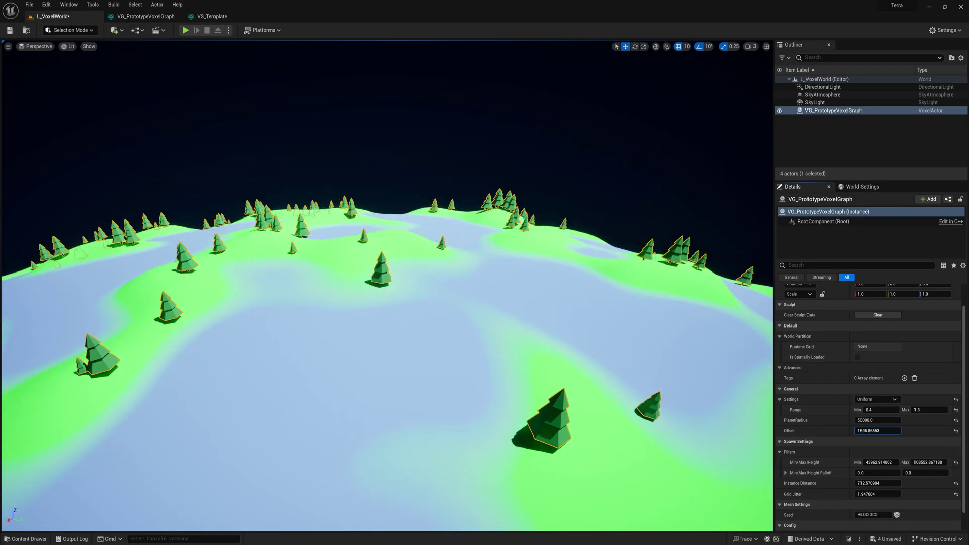
right_click_drag(386, 286, 402, 260)
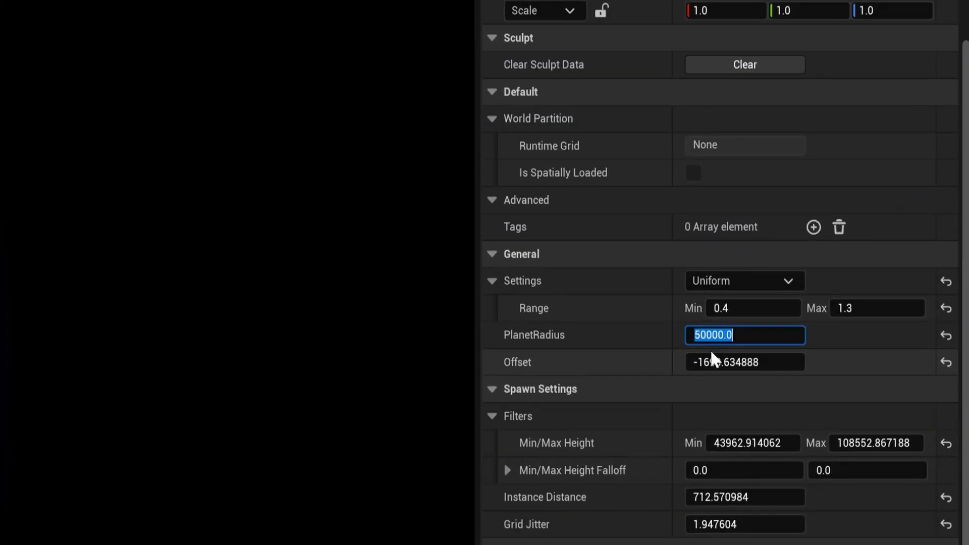
Step: Set PlanetRadius to 100000.0 and fly the camera down to the planet surface
type("100000")
key("Return")
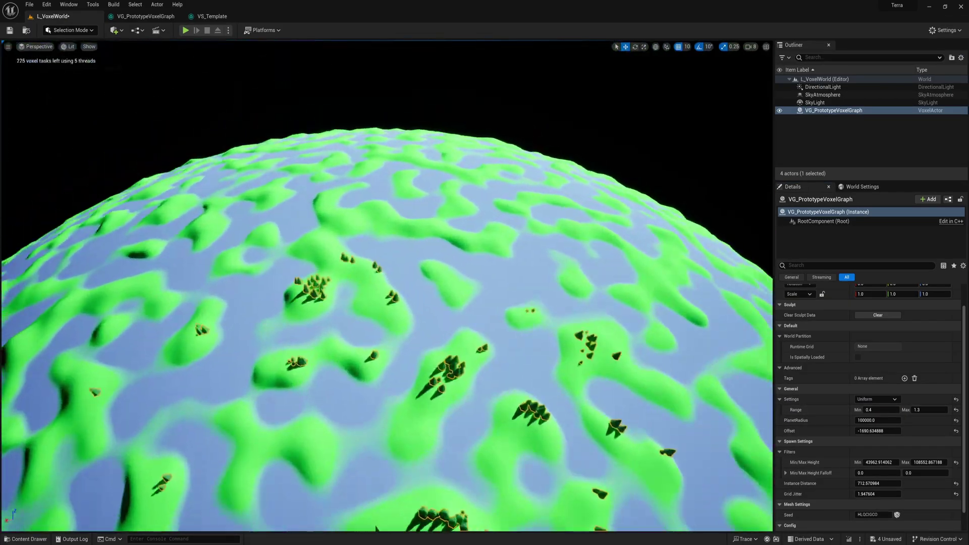
right_click_drag(376, 528, 376, 513)
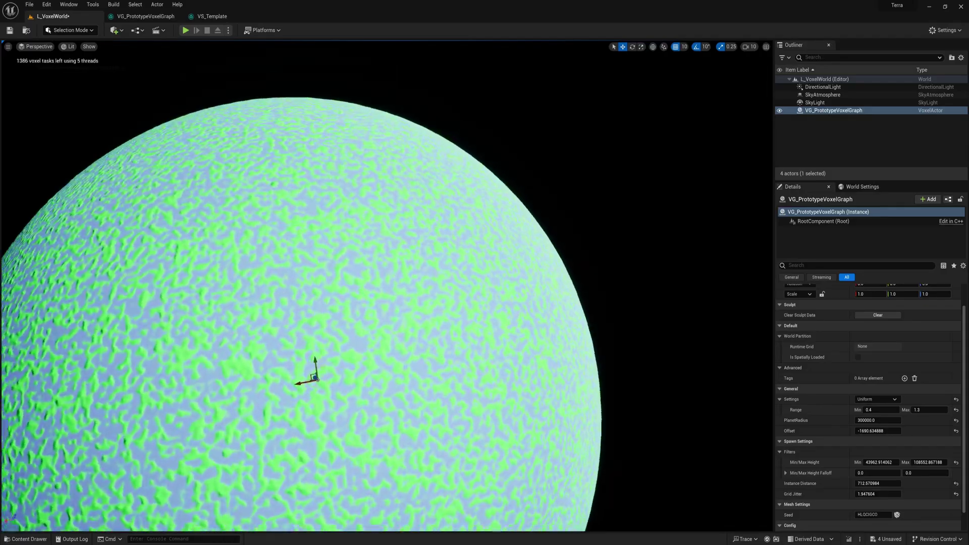
mouse_move(376, 512)
right_mouse_down()
mouse_move(376, 497)
mouse_move(376, 513)
right_mouse_up()
scroll(376, 509, "down", 2)
scroll(376, 499, "up", 2)
scroll(376, 509, "up", 1)
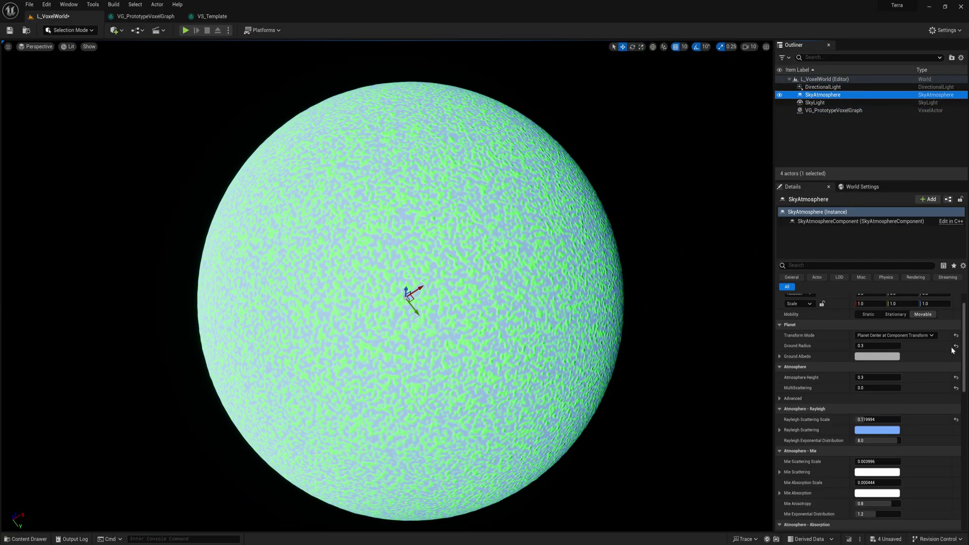
scroll(845, 354, "up", 2)
Step: Play the level, running and jumping the character past a lake toward trees
key("alt+p")
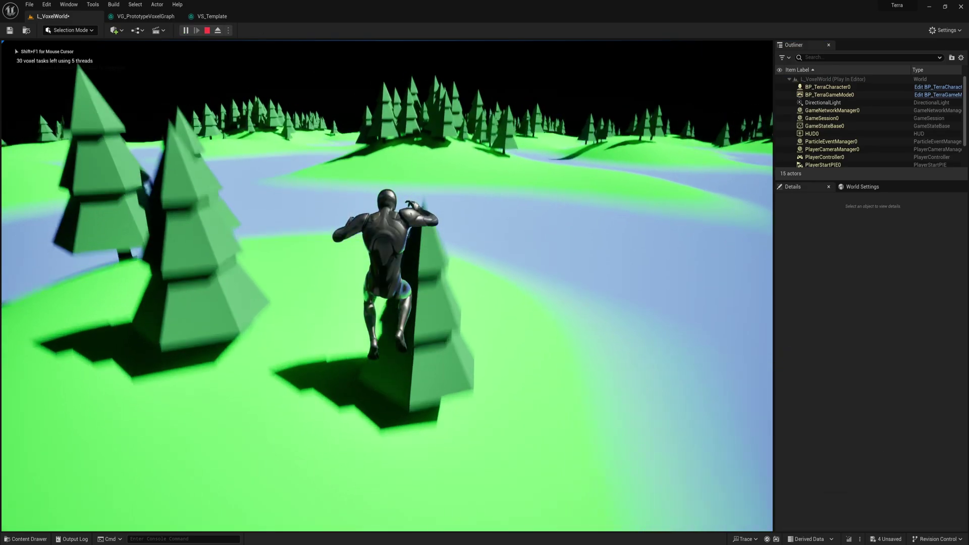
key("w")
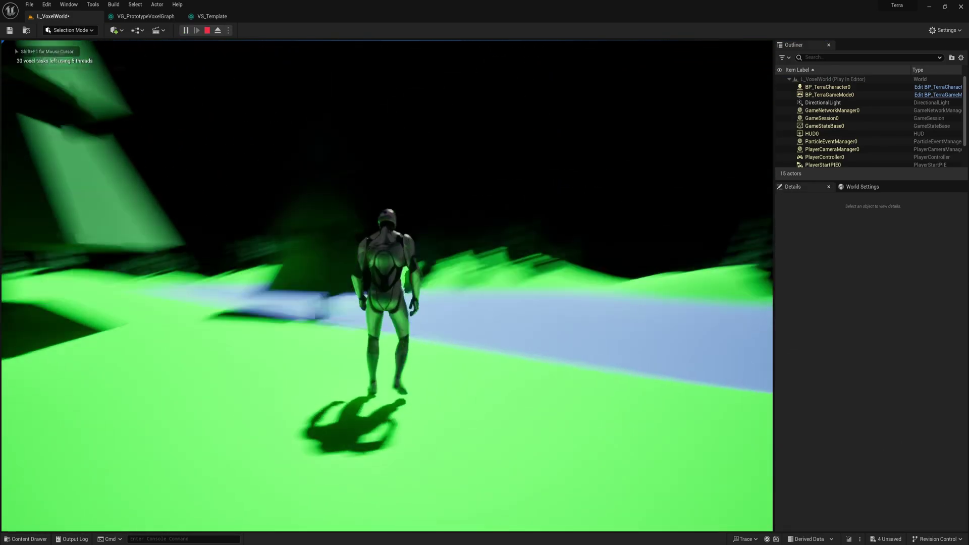
key("space")
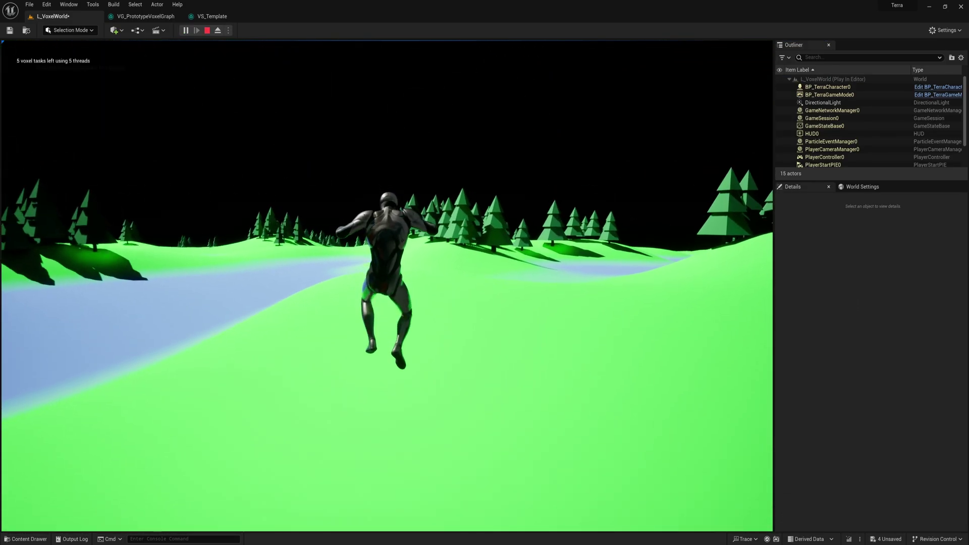
key("w")
key("w")
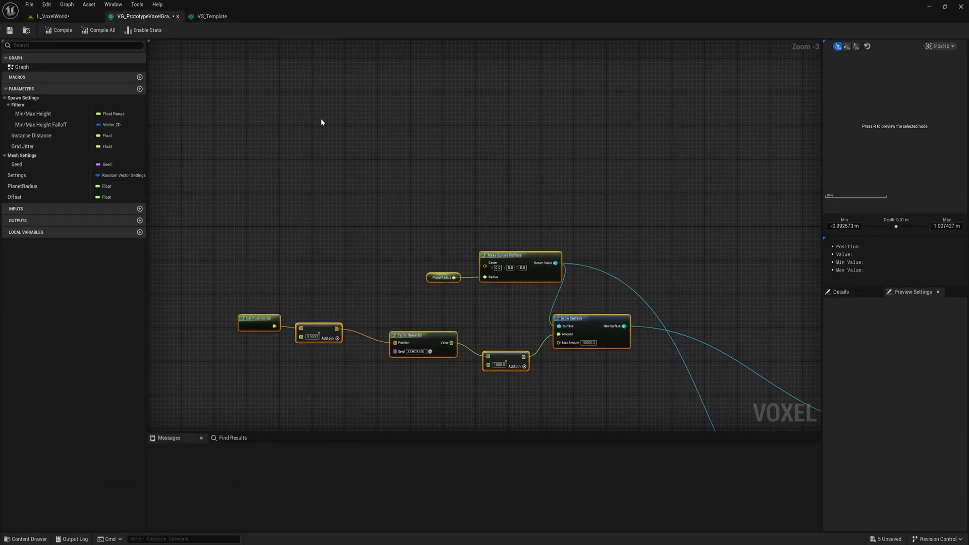
Step: Sum both Perlin noise layers with a new Add node feeding Grow Surface's Amount
scroll(563, 143, "up", 2)
left_click(503, 246)
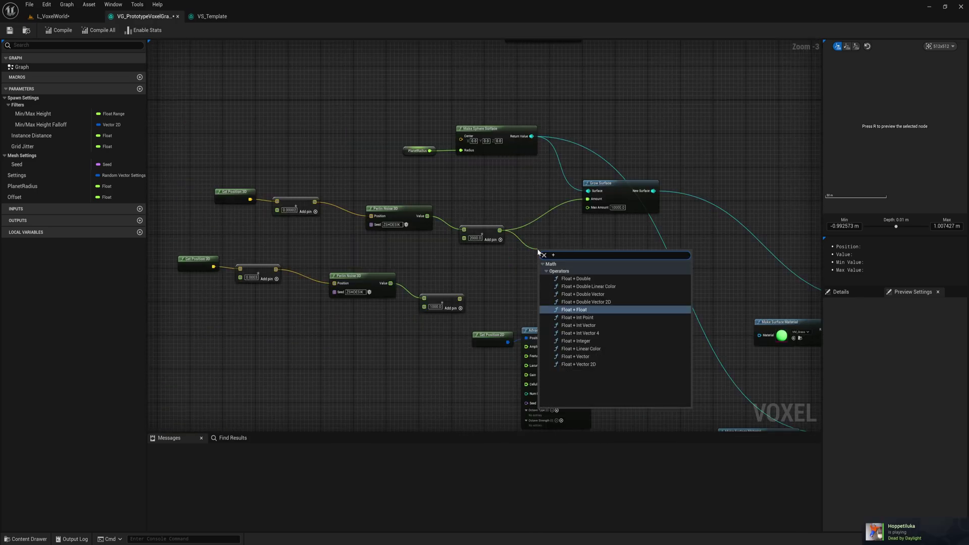
left_click(567, 266)
left_click_drag(601, 193, 600, 188)
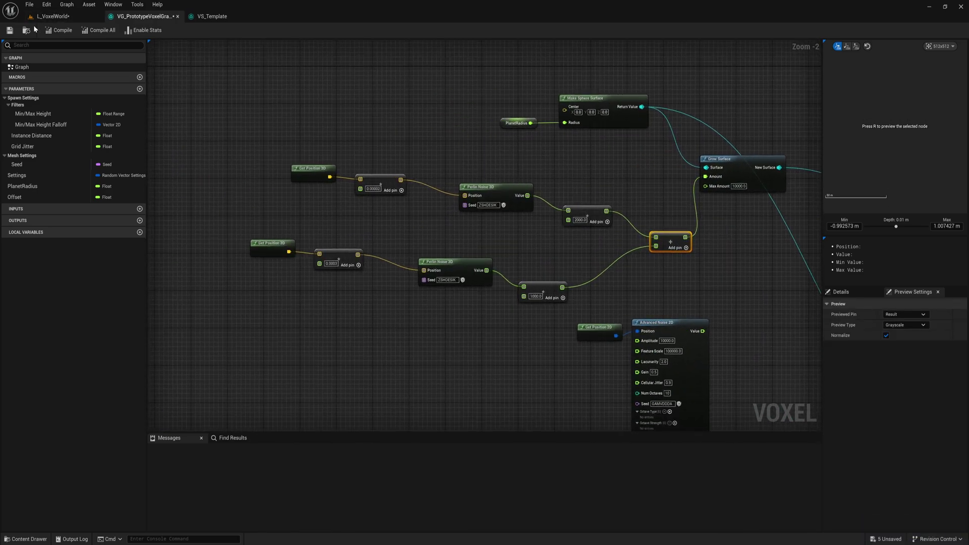
Step: Frame the reshaped planet in the level viewport and start play mode on it
left_click(53, 16)
mouse_move(386, 286)
right_mouse_down()
mouse_move(392, 300)
mouse_move(392, 270)
right_mouse_up()
key("f")
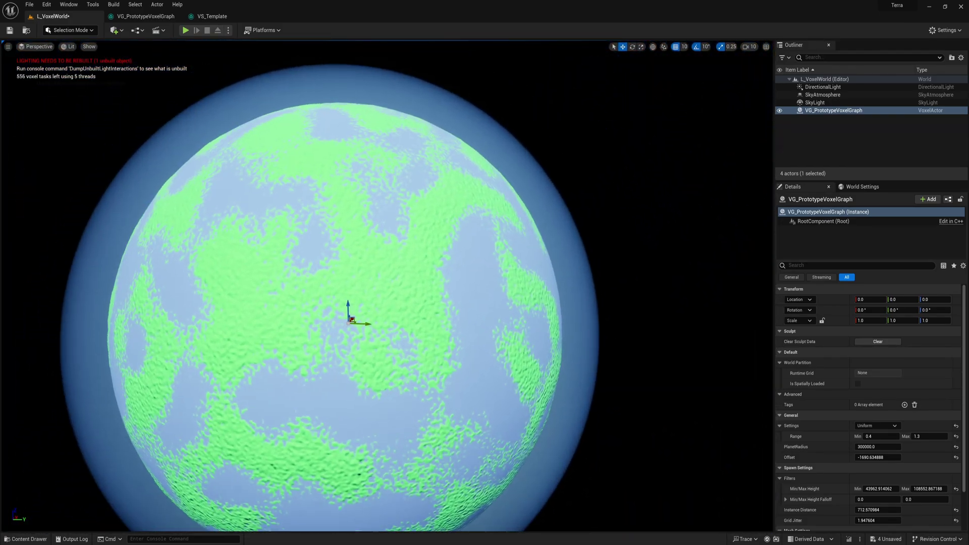
right_click_drag(392, 270, 424, 252)
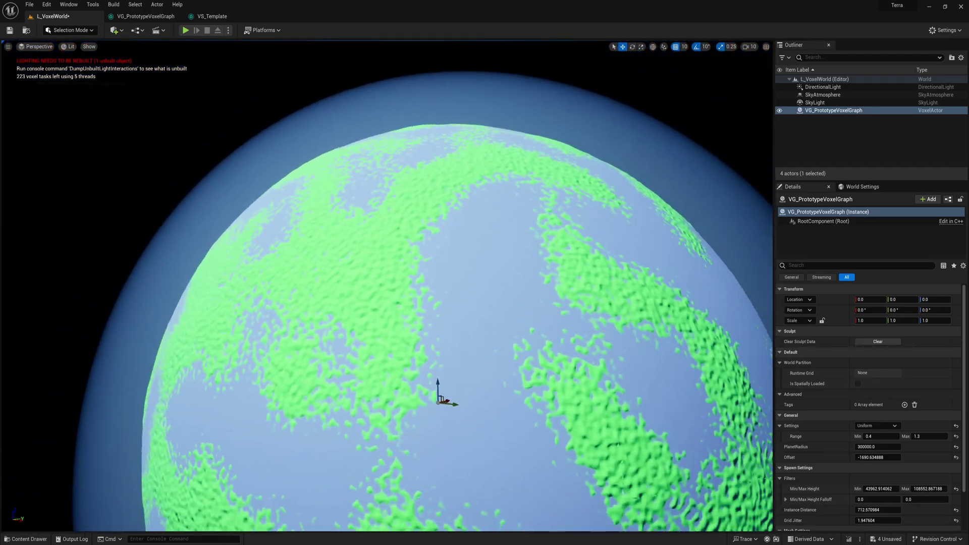
scroll(386, 285, "down", 5)
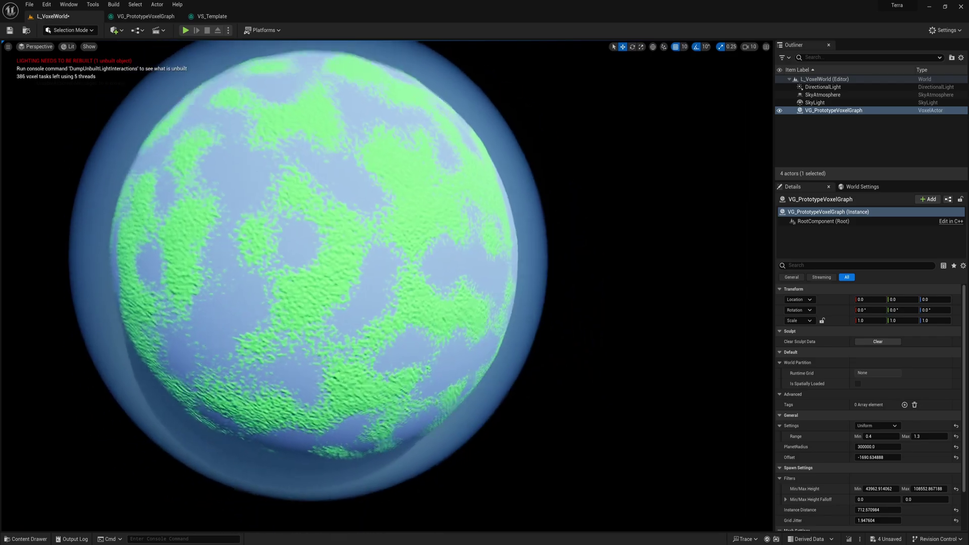
key("alt+p")
key("w")
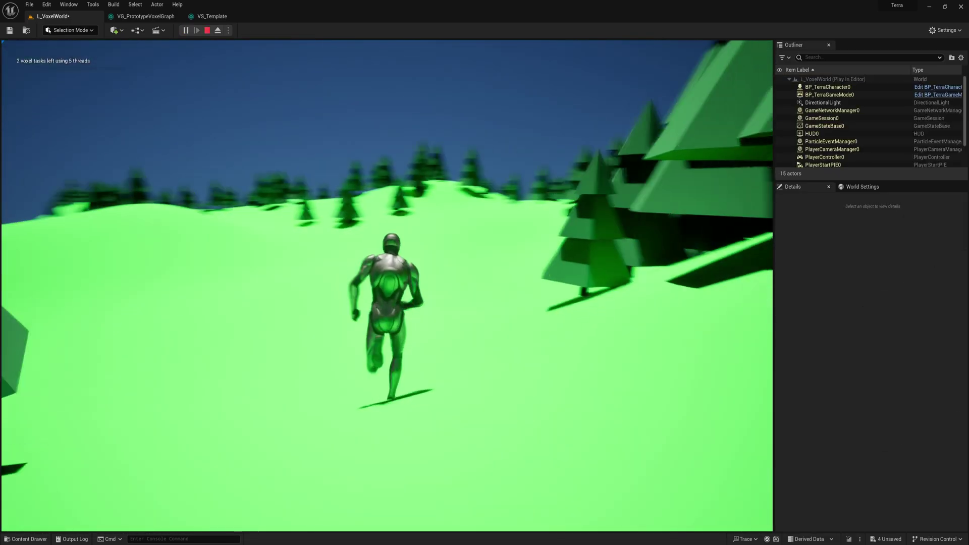
key("w")
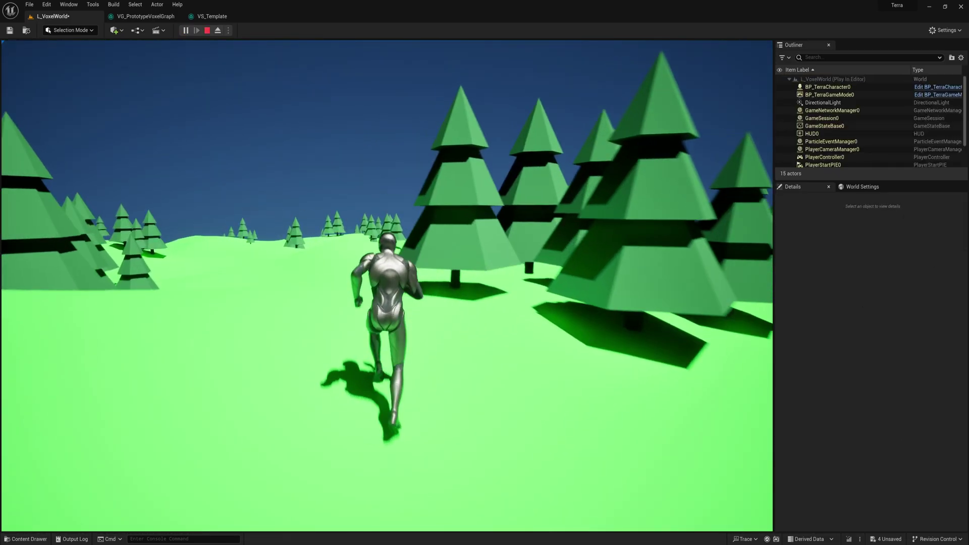
key("w")
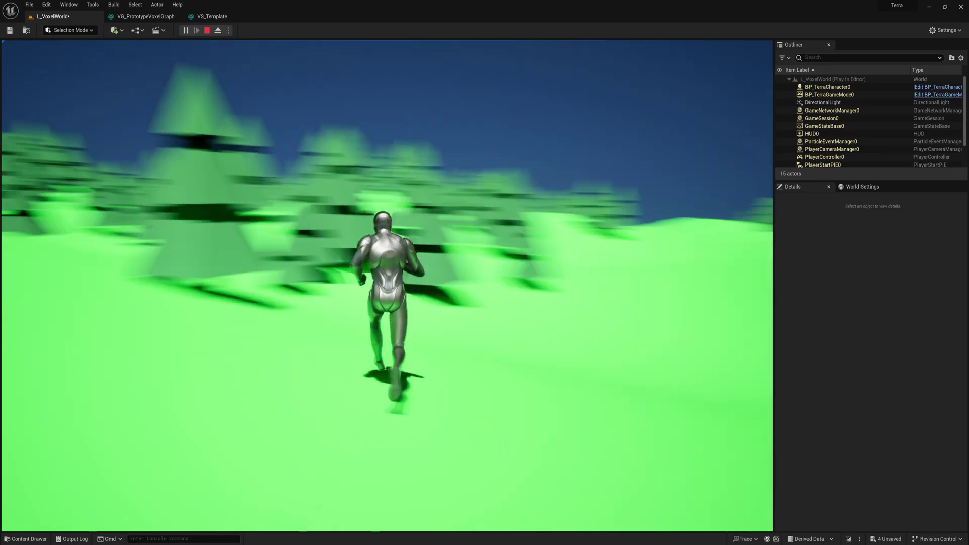
key("w")
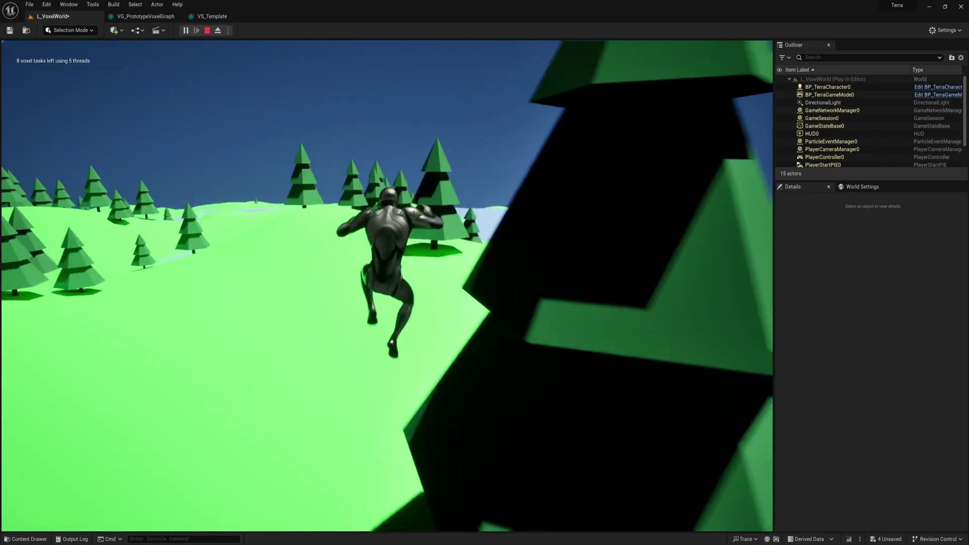
key("w")
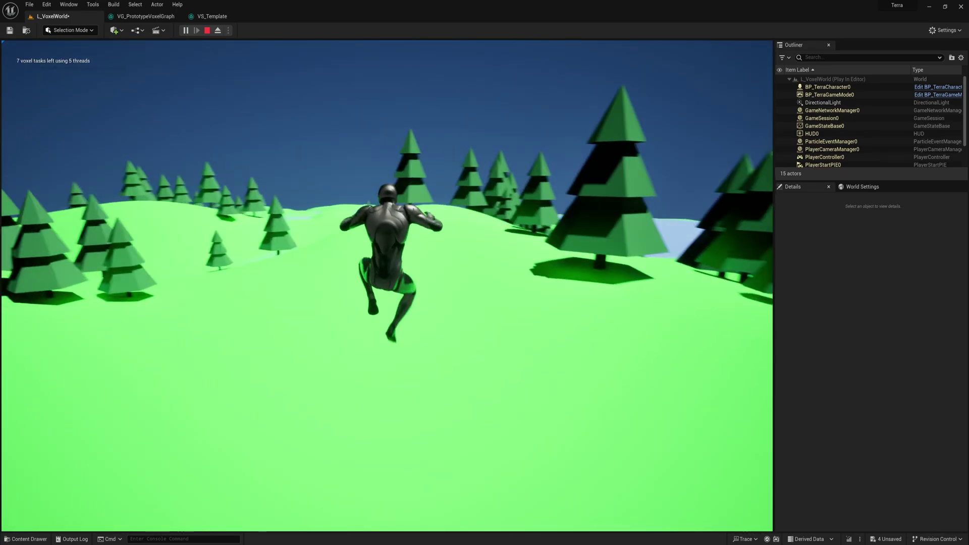
key("w")
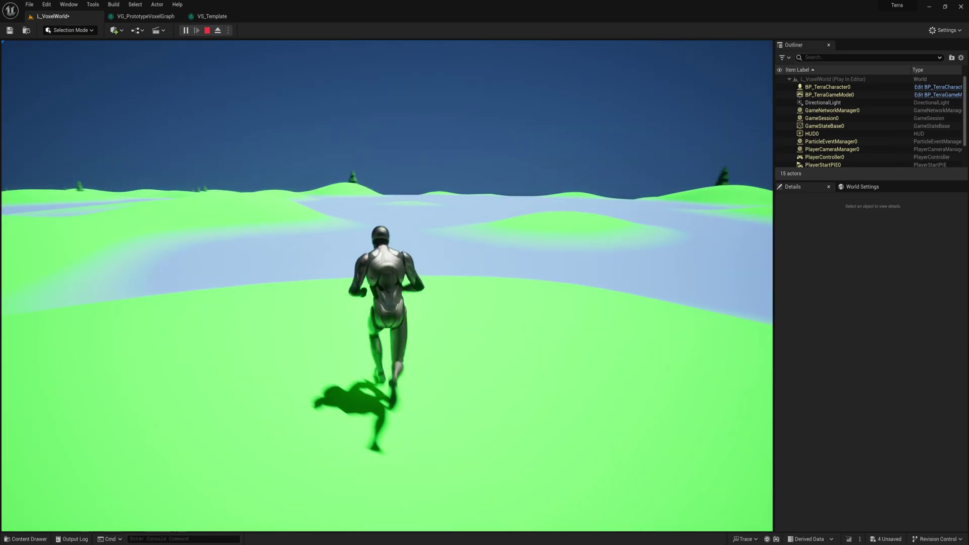
key("w")
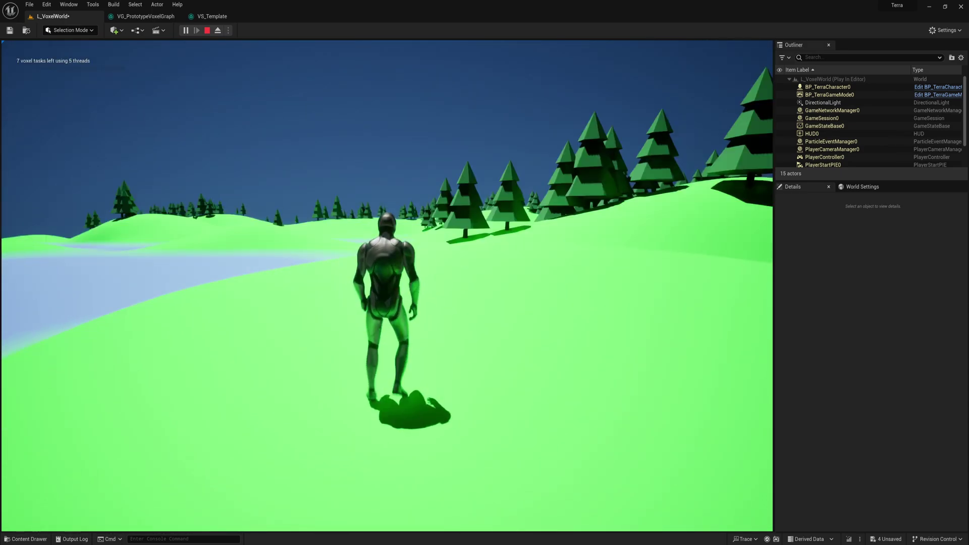
key("w")
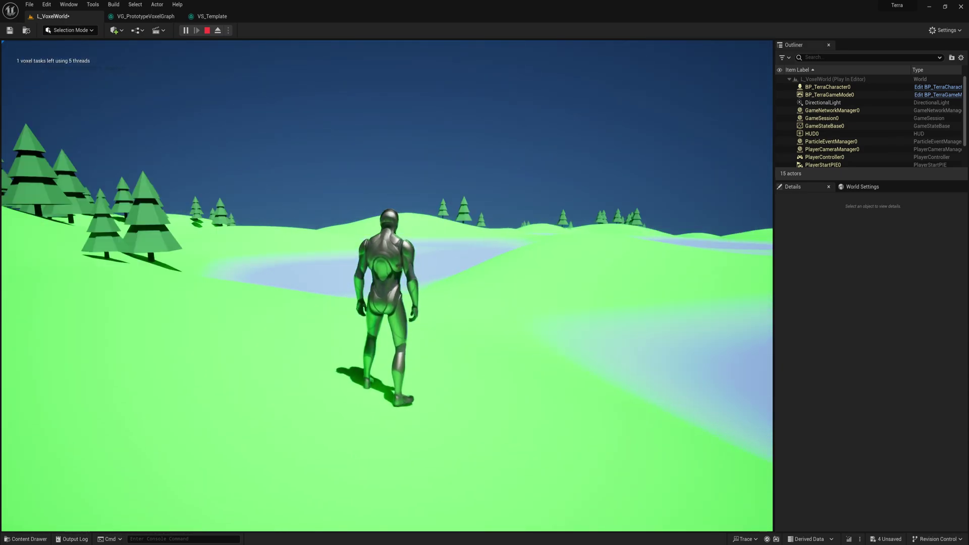